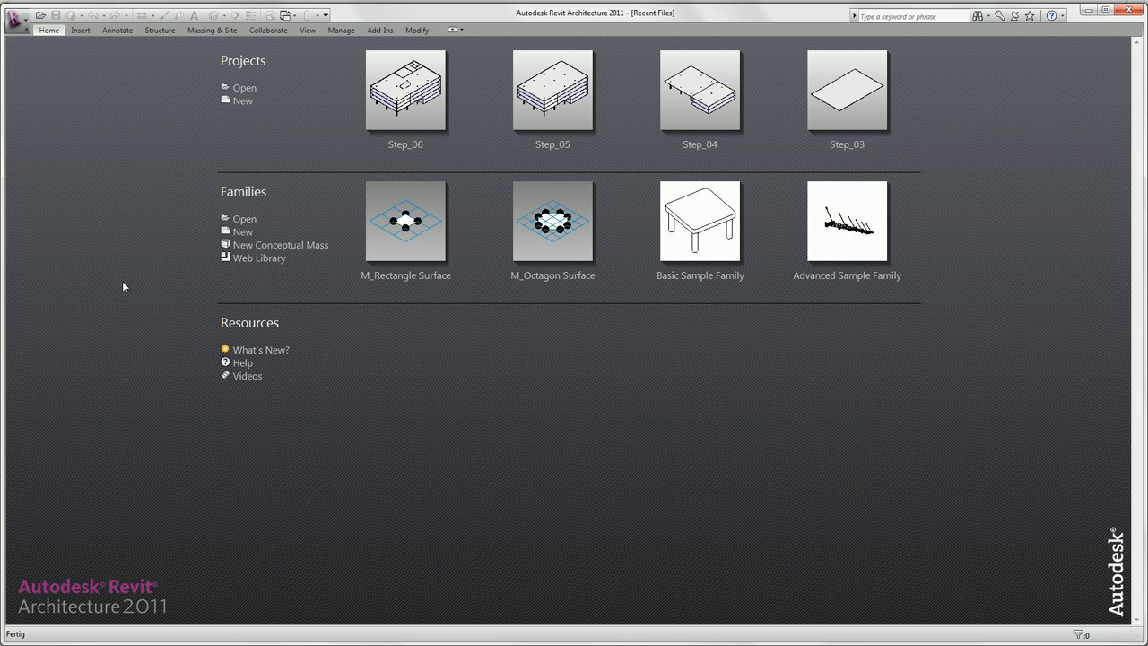
Open the project file Step_07 from the Tutorial_1_Getting_Started folder.
click(248, 89)
click(442, 327)
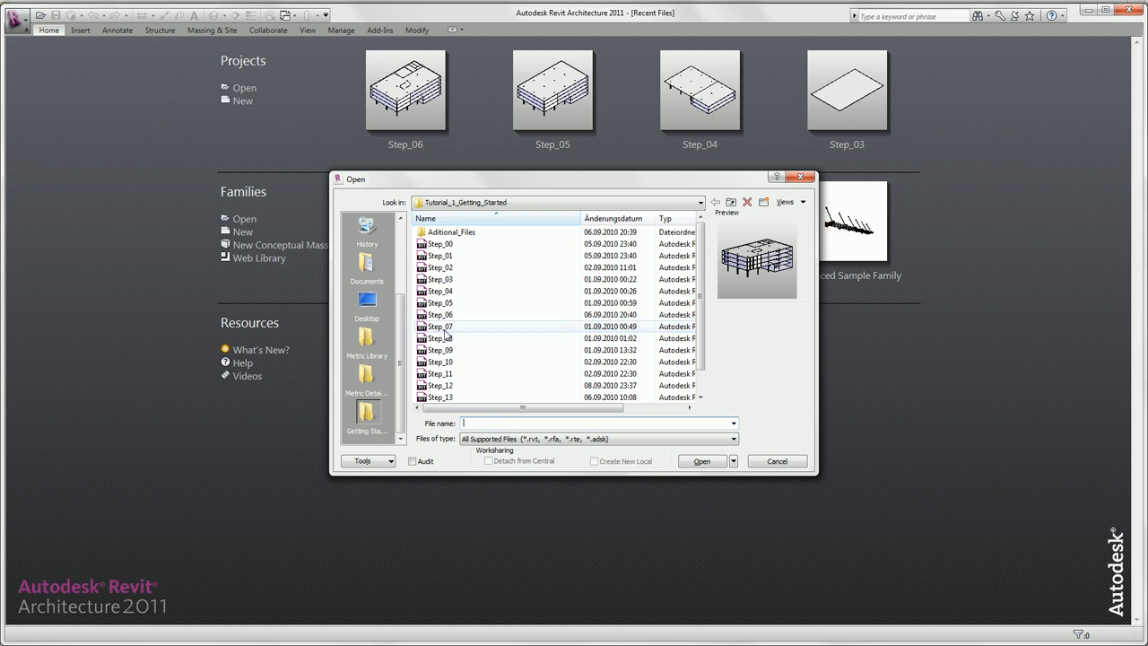
click(689, 461)
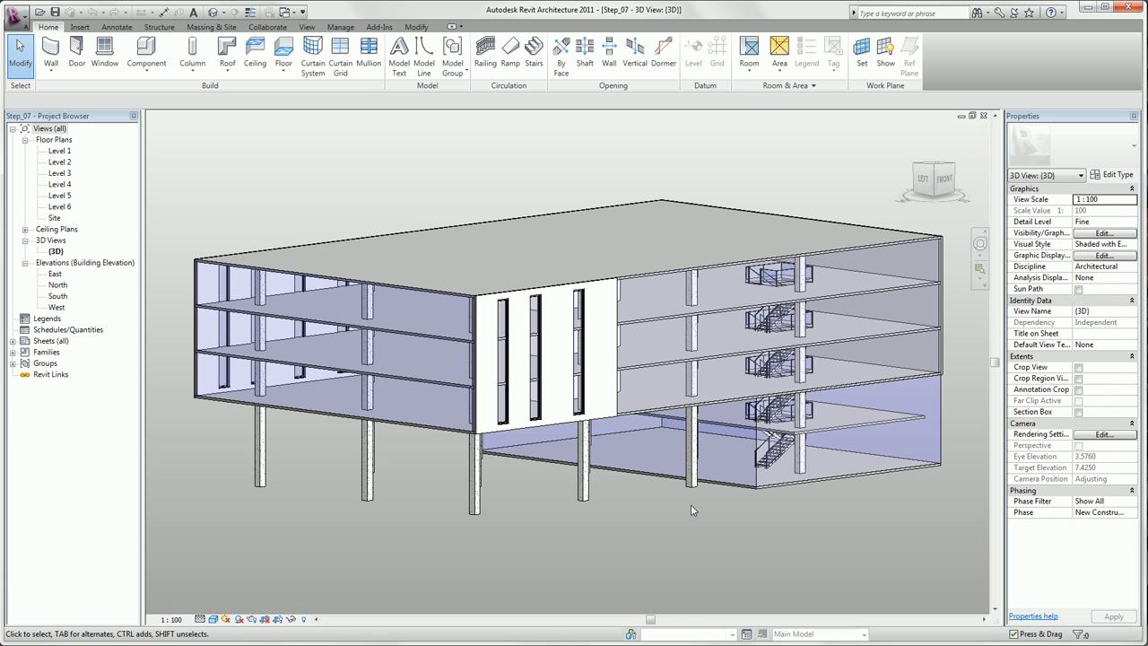
Open the Level 2 floor plan, tile it beside the 3D view and fit both views to their windows.
click(59, 162)
double_click(58, 162)
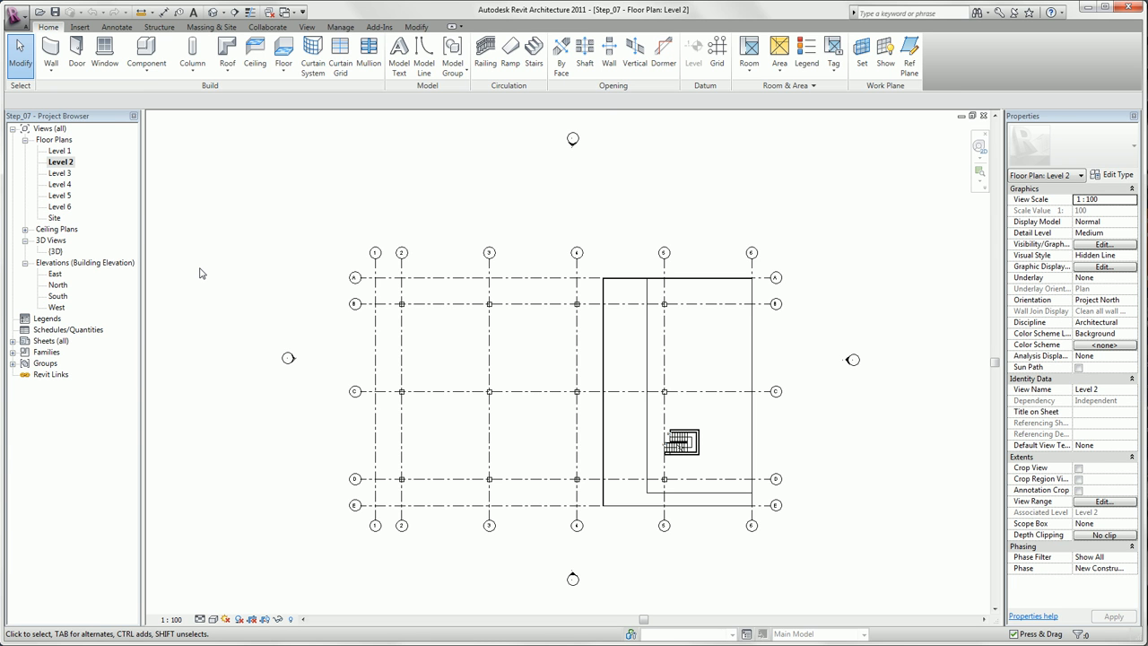
key(w)
key(t)
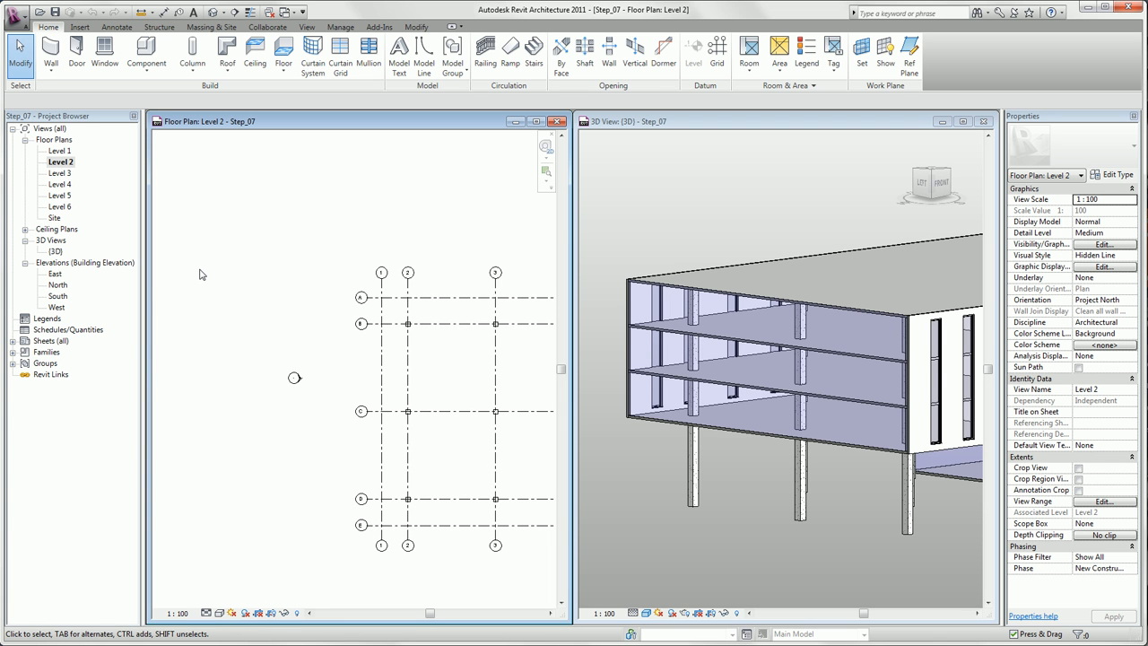
key(z)
key(a)
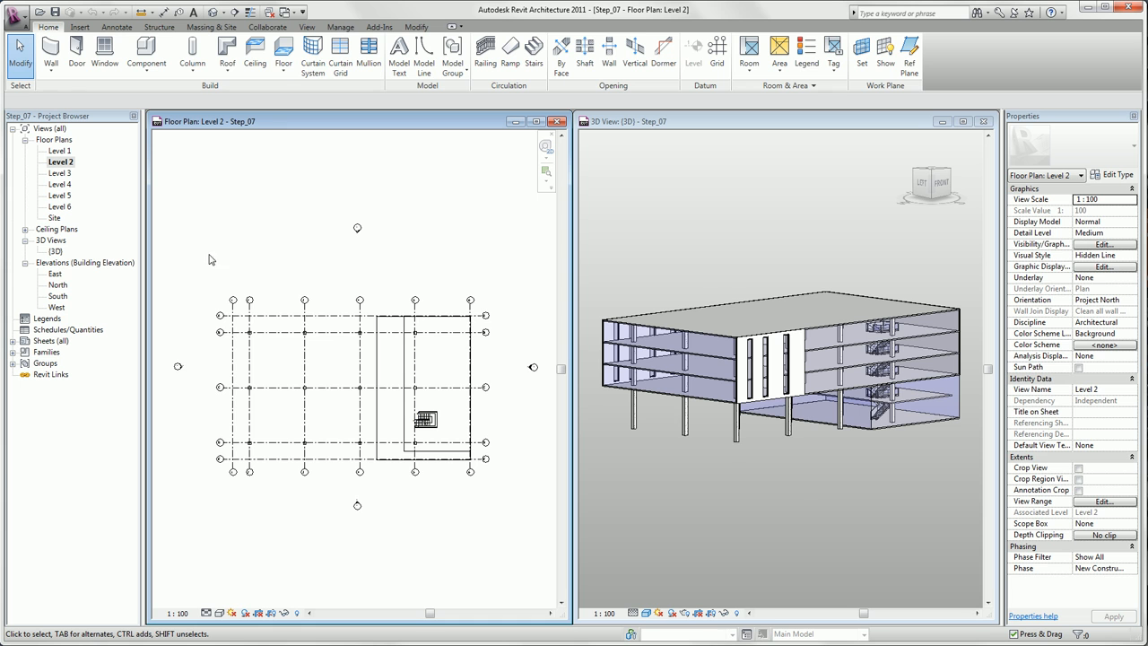
Create an L-shaped railing on Level 2 along the floor edges near grids 5 and D, with segments 24.50 and 12.00 long.
click(486, 52)
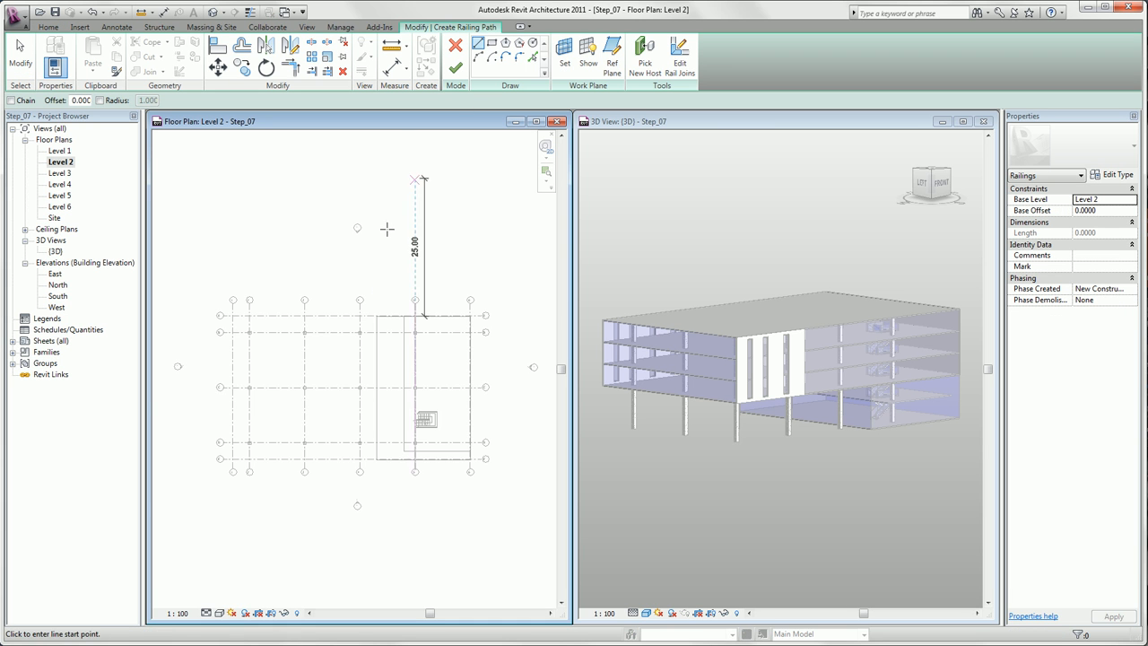
scroll(408, 325, up, 2)
scroll(400, 325, up, 2)
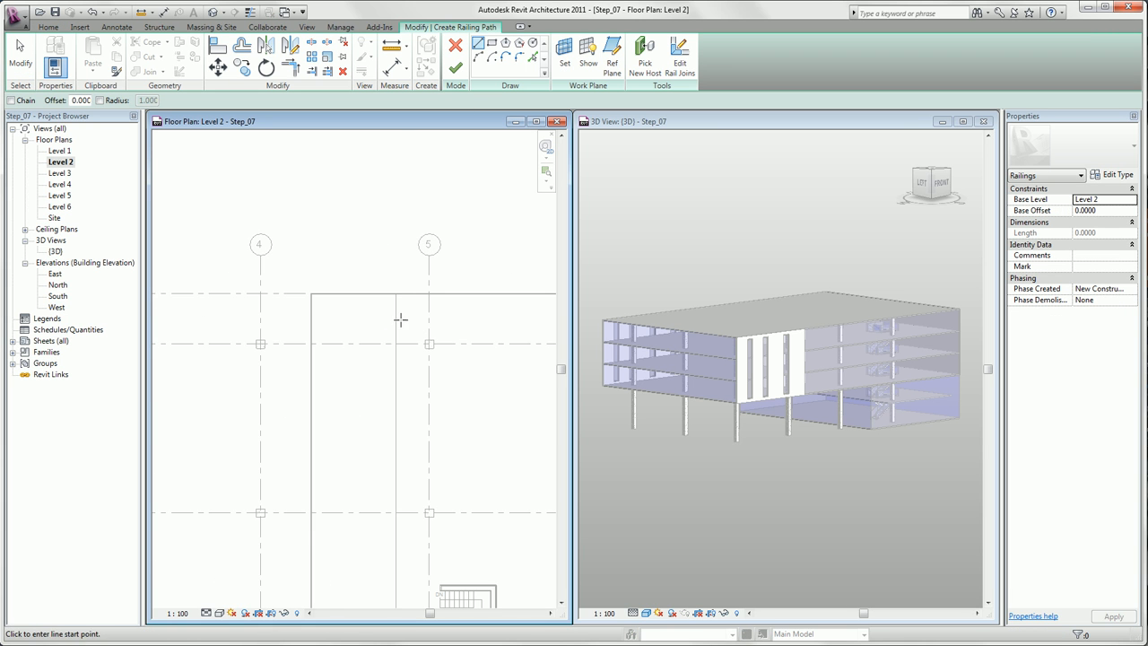
click(395, 294)
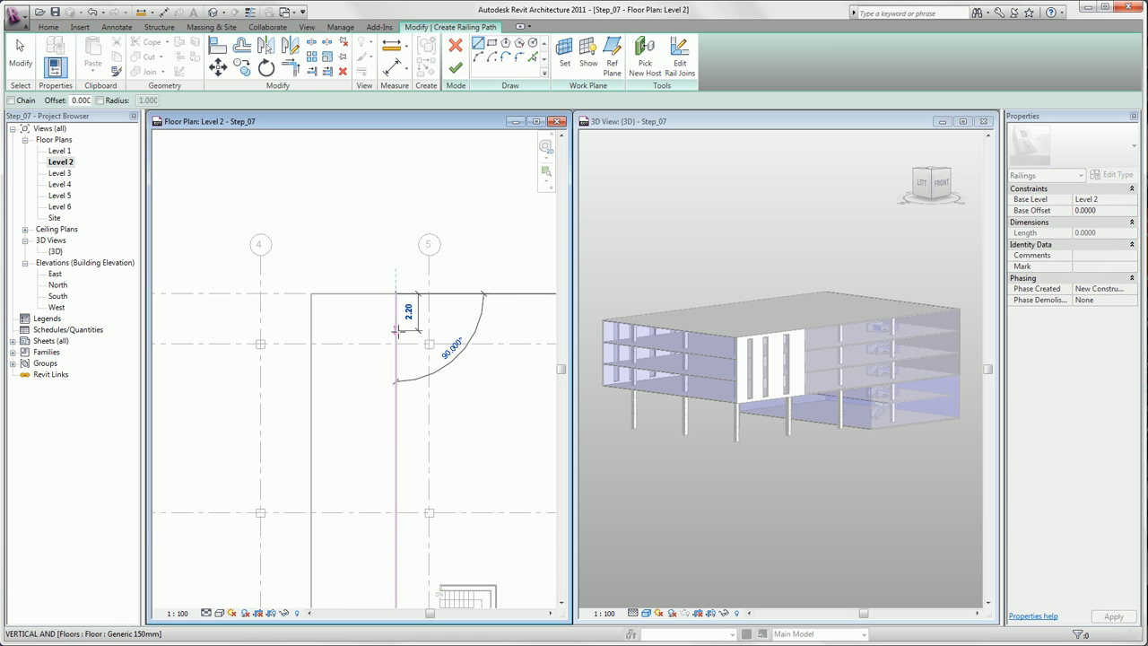
scroll(395, 313, down, 2)
scroll(397, 512, down, 1)
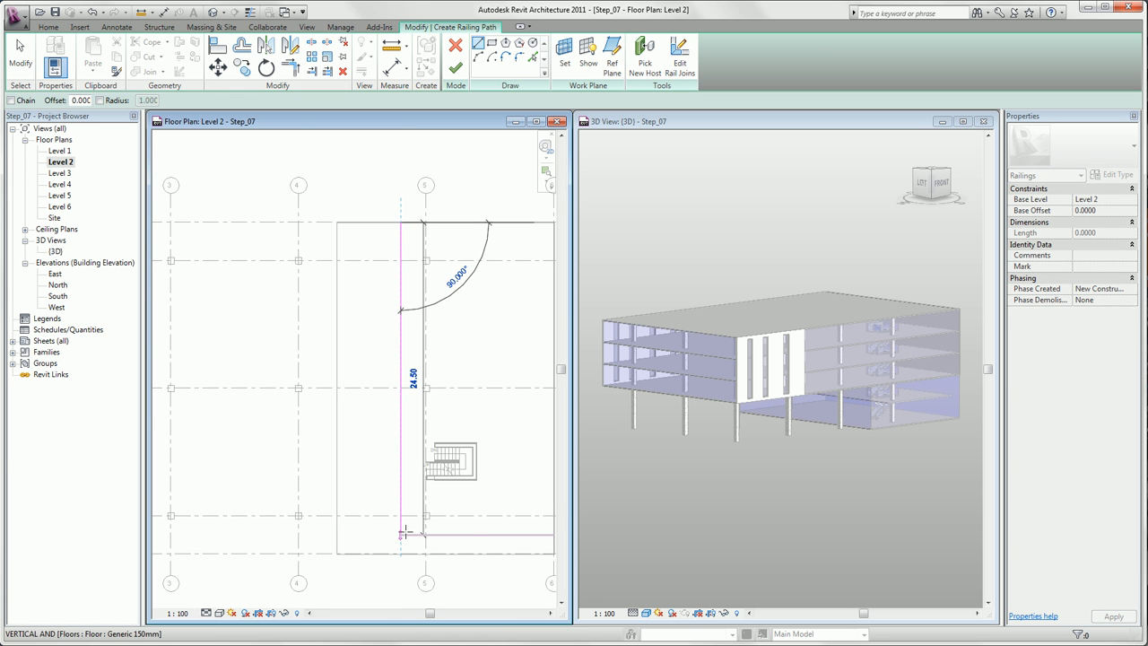
click(401, 538)
scroll(401, 536, down, 3)
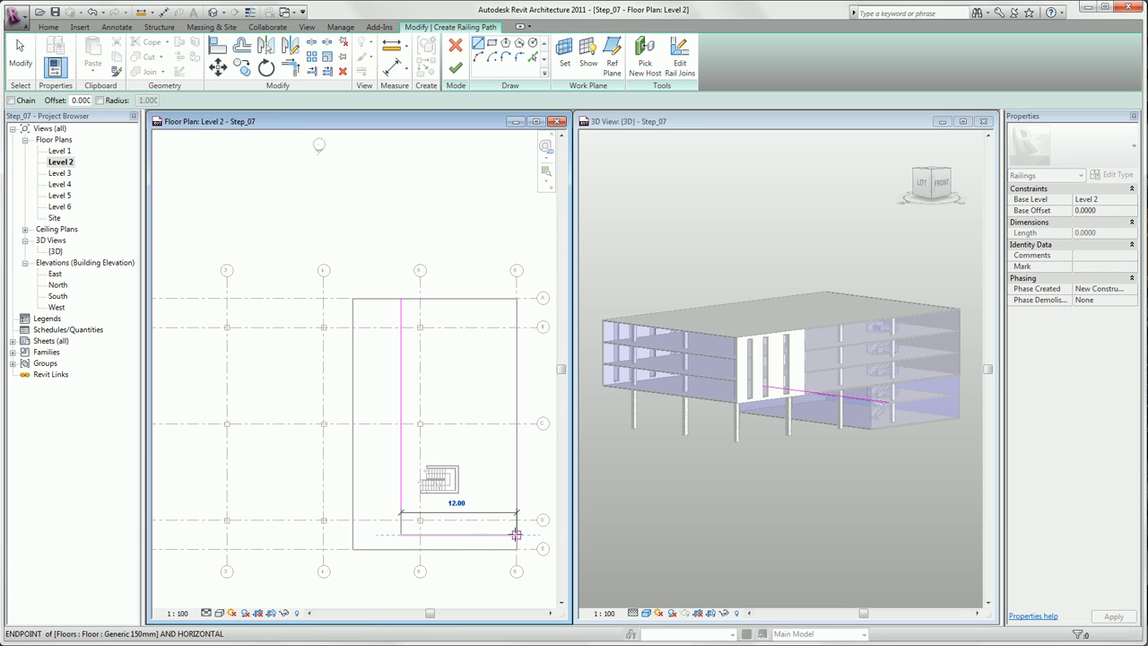
click(516, 536)
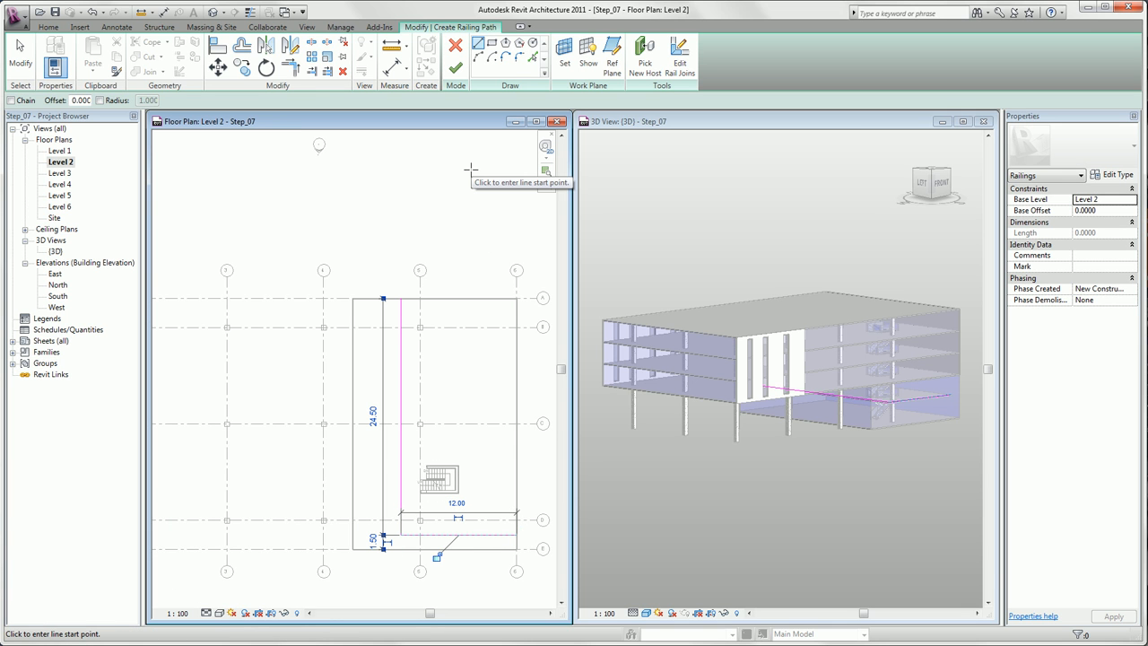
click(455, 68)
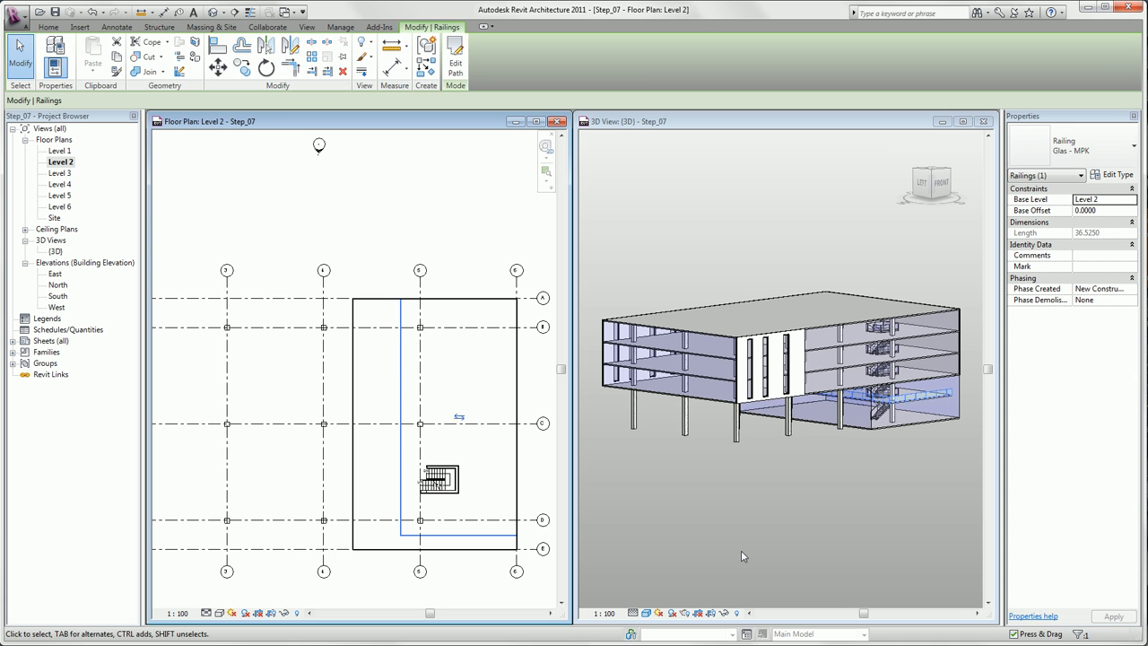
Inspect the new railing in the 3D view, then close the Level 2 floor plan and maximize the 3D view.
click(741, 550)
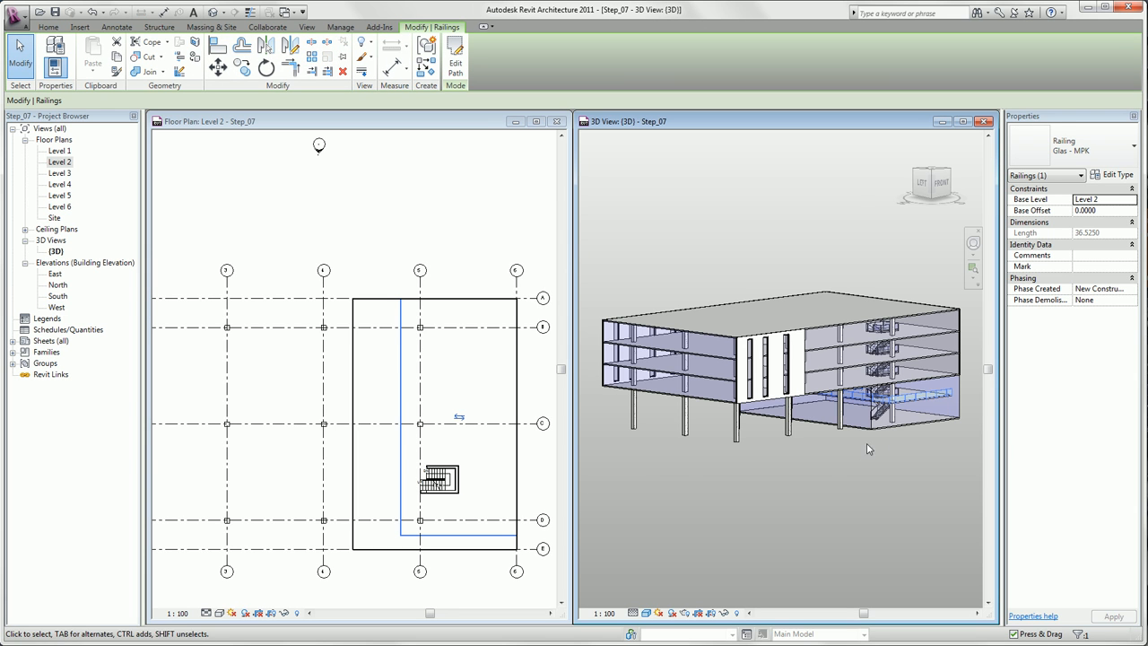
scroll(901, 400, up, 5)
click(878, 529)
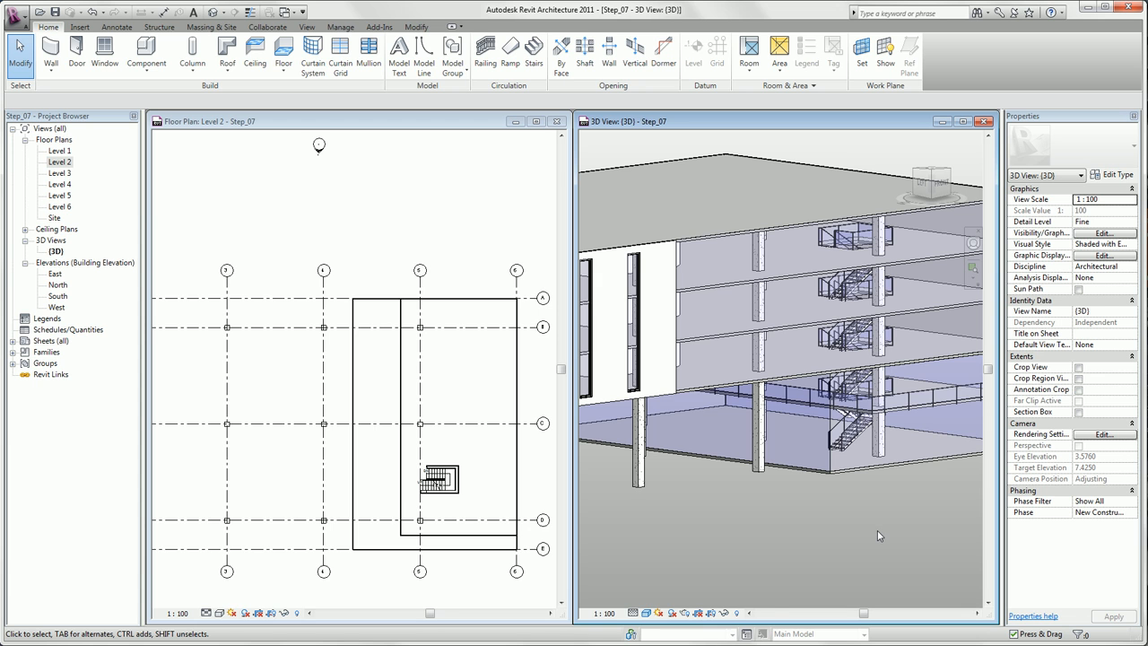
scroll(879, 535, down, 1)
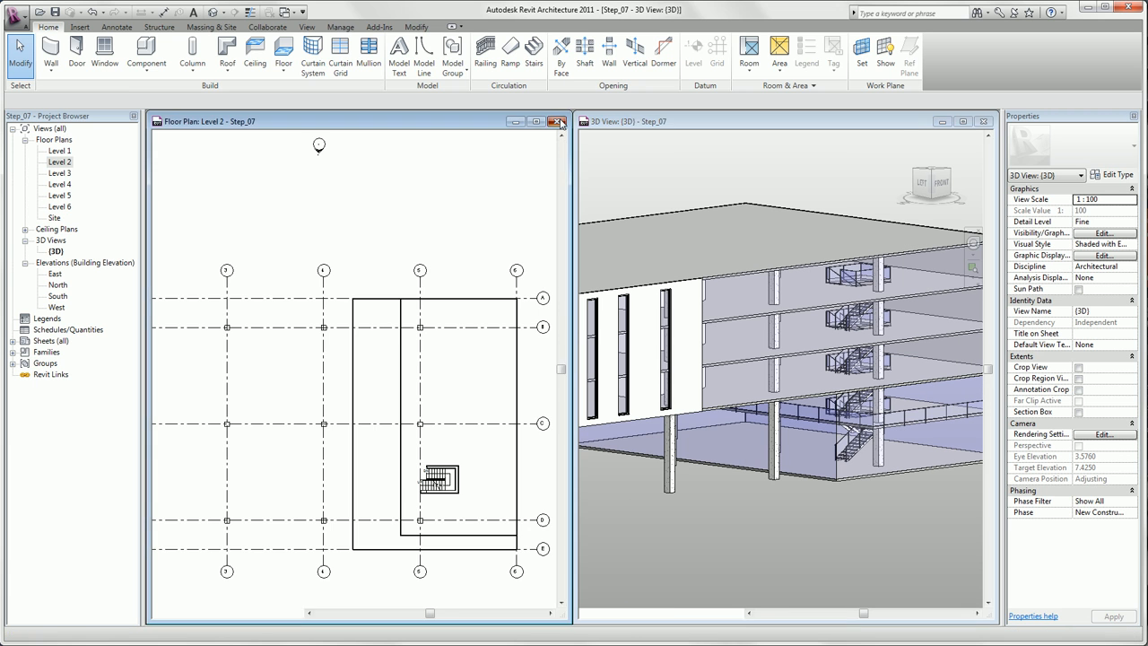
click(557, 121)
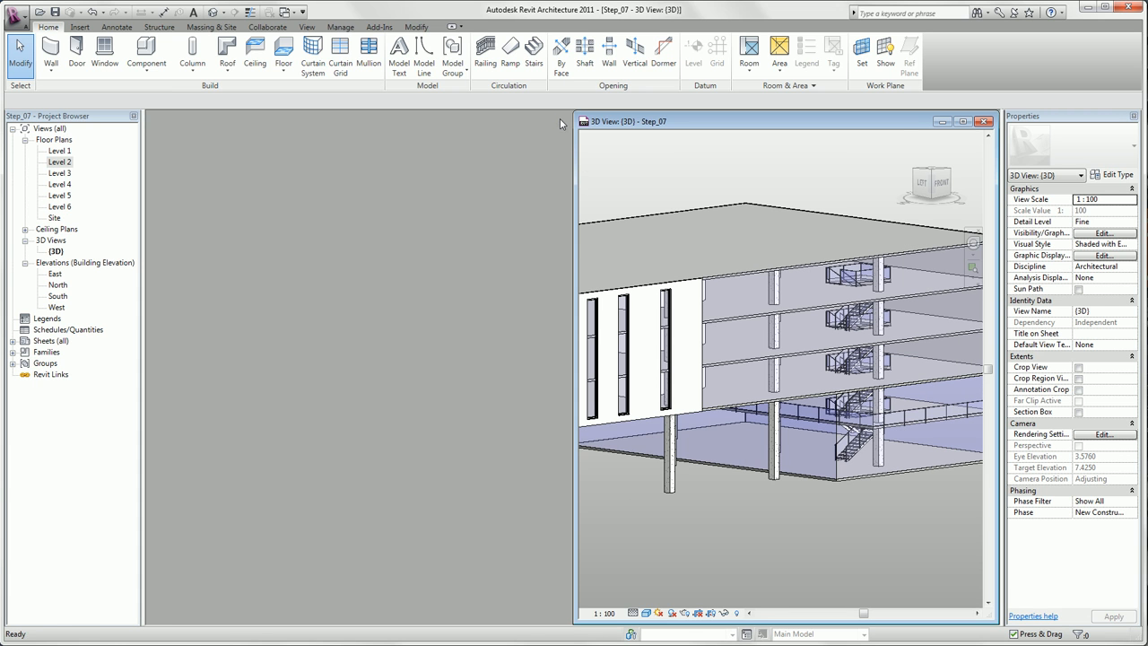
click(963, 122)
middle_drag(609, 543, 951, 569)
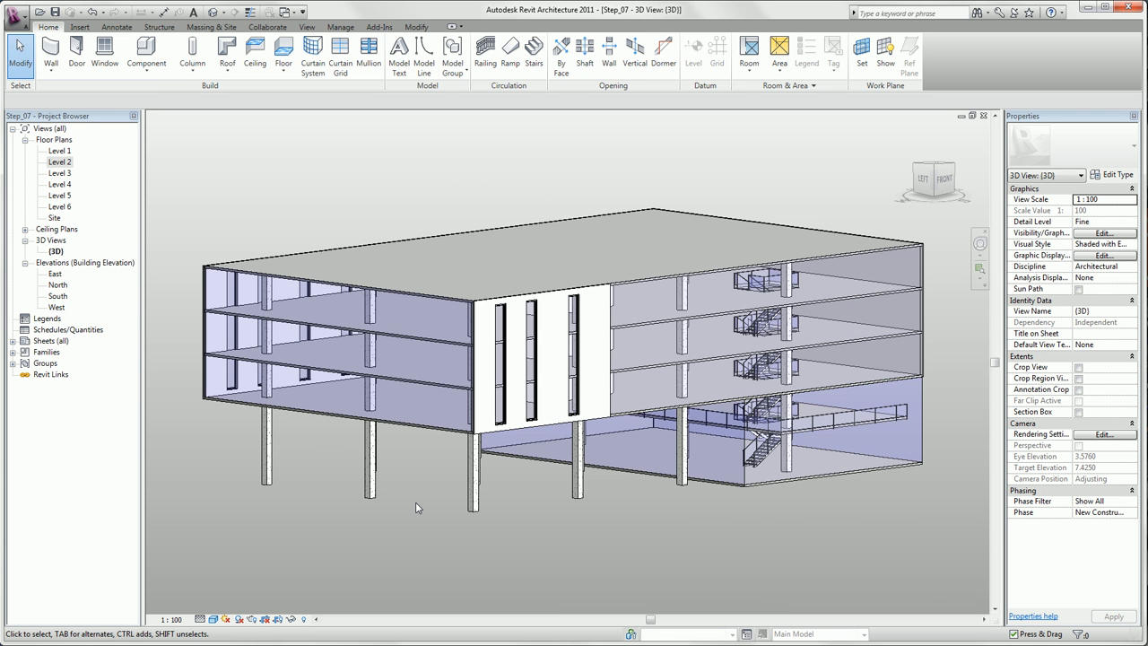
Temporarily isolate the curtain wall on the building's left facade and turn the 3D view to face it from the left.
click(403, 428)
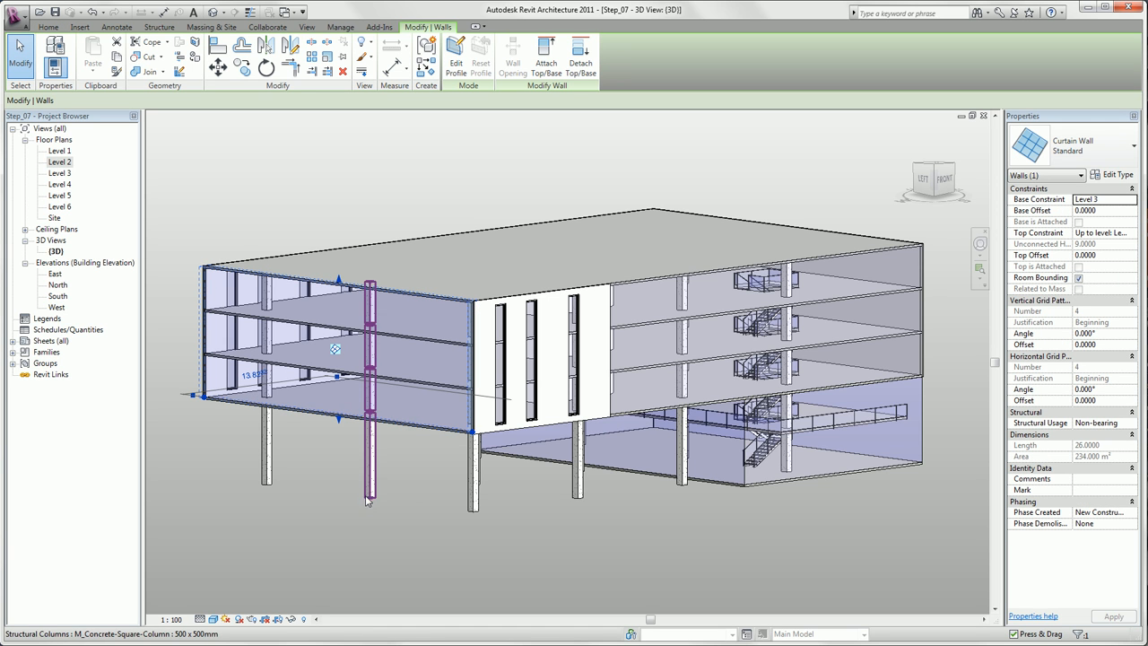
click(291, 619)
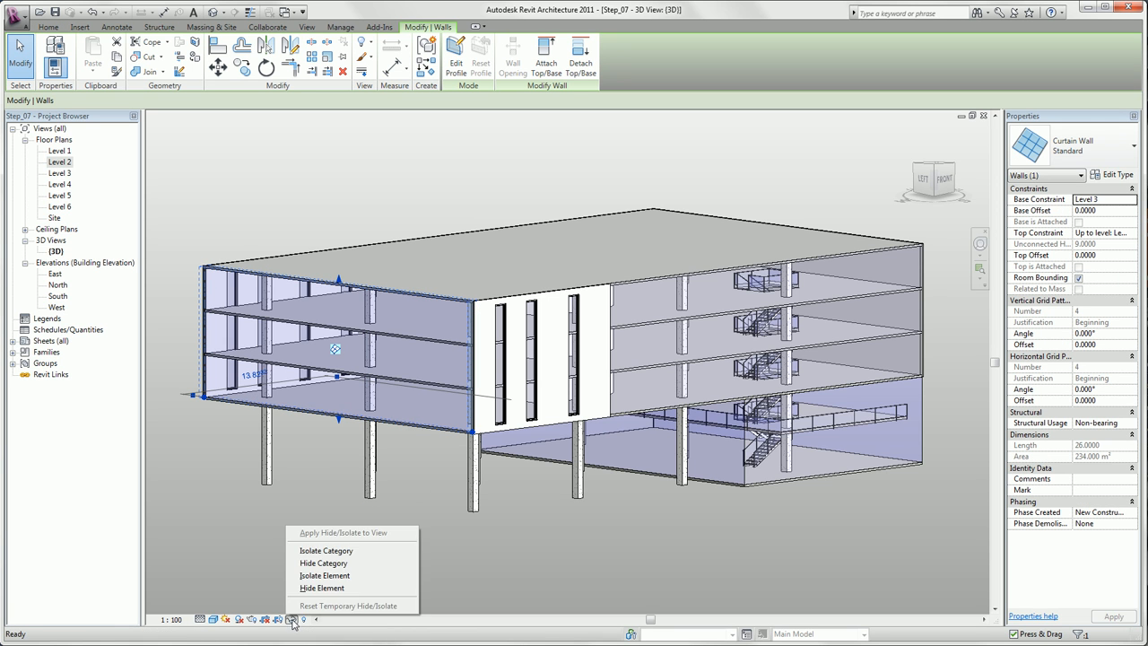
click(365, 579)
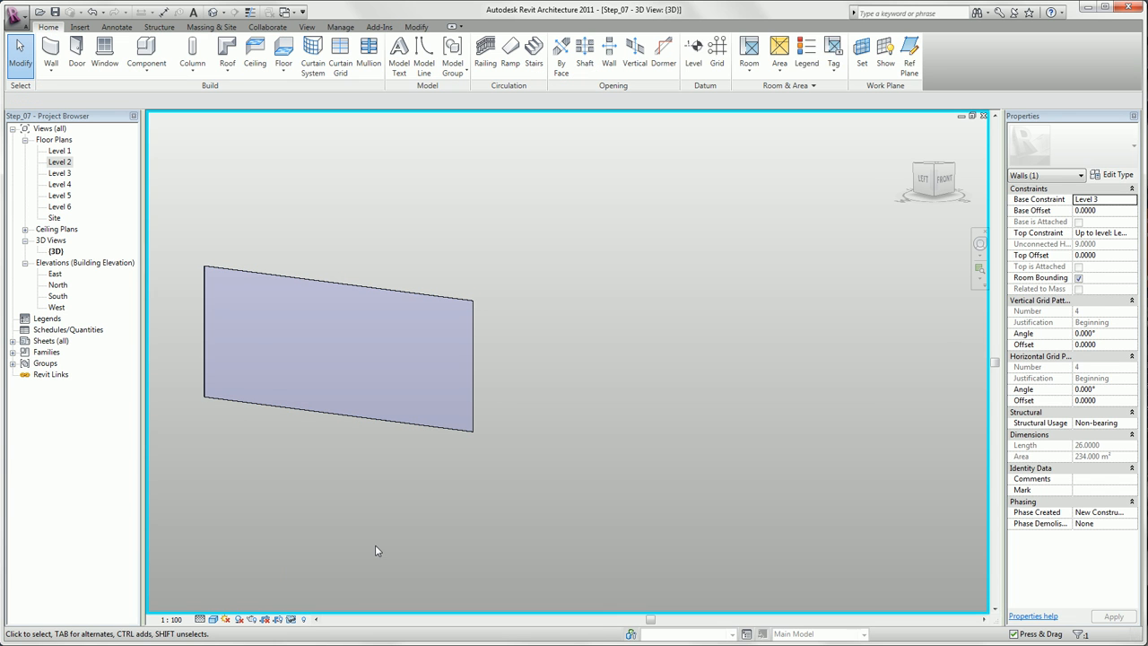
click(918, 186)
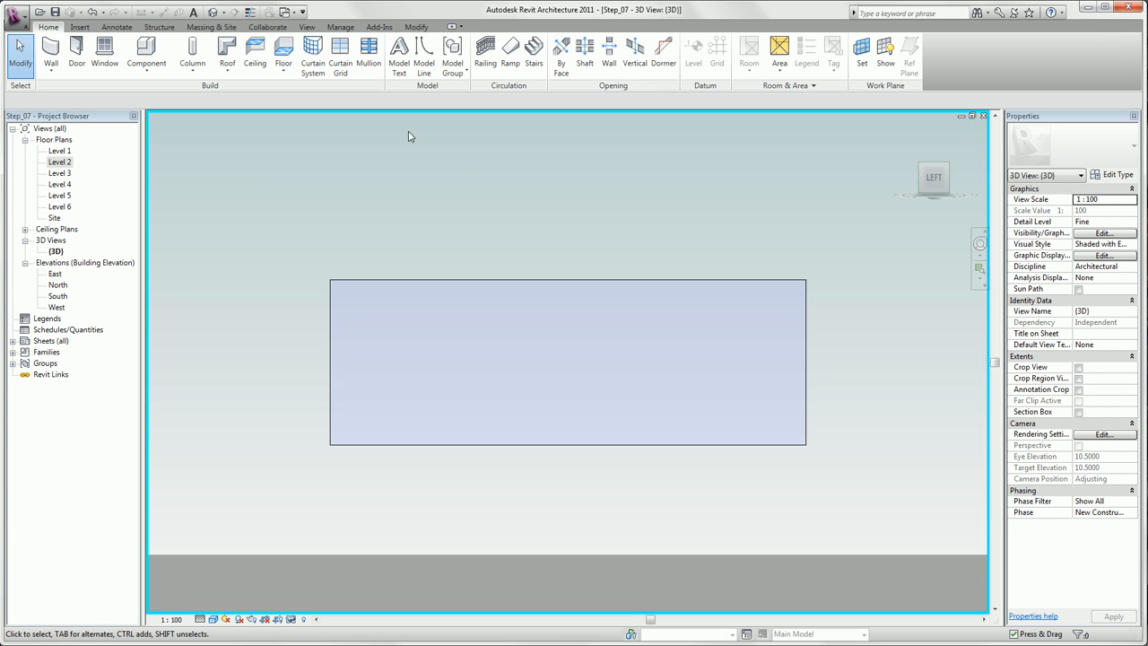
Add one horizontal curtain grid line across all segments near the curtain wall's upper edge.
click(334, 55)
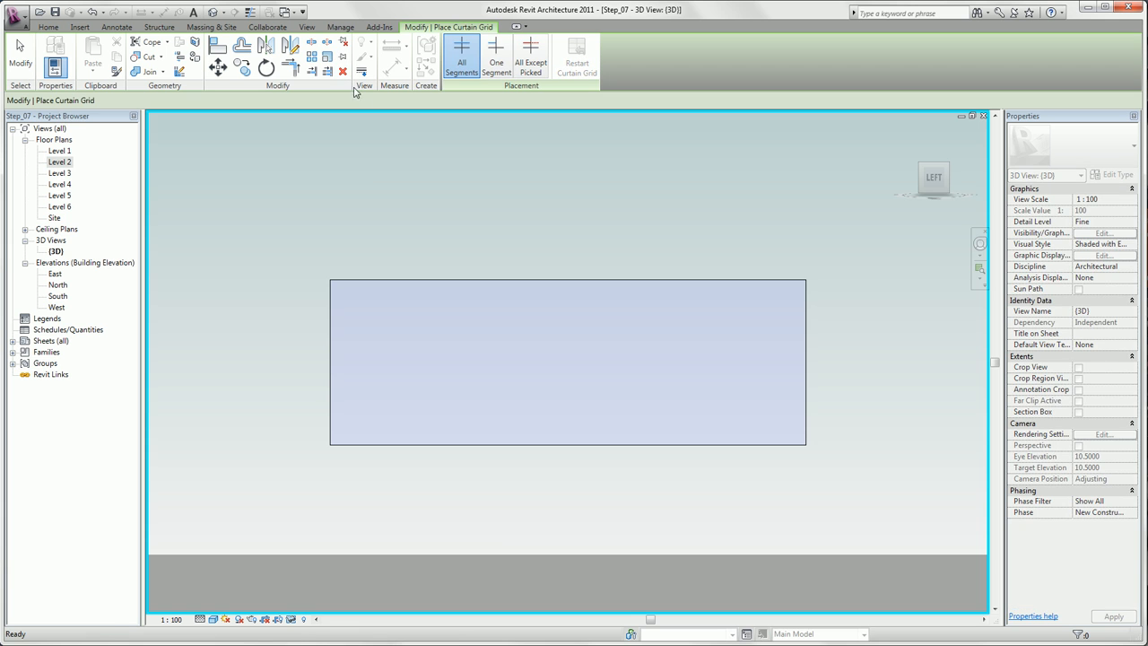
click(332, 301)
key(Escape)
key(Escape)
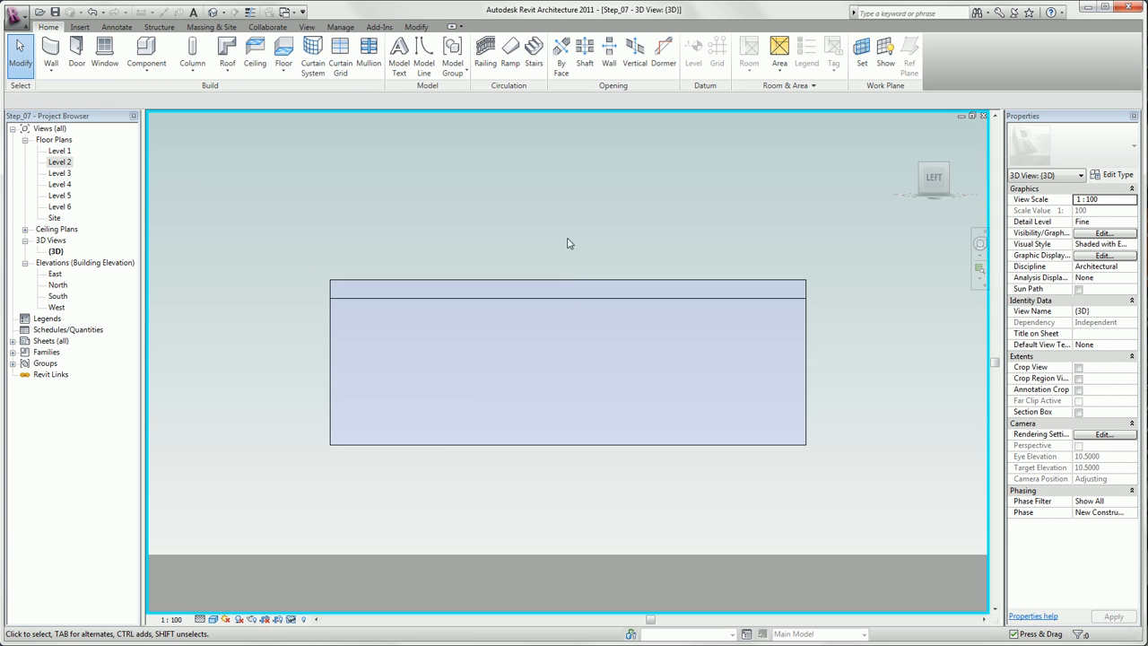
Duplicate the selected curtain wall's Standard type under the name Curtain Wall - MPK.
click(467, 285)
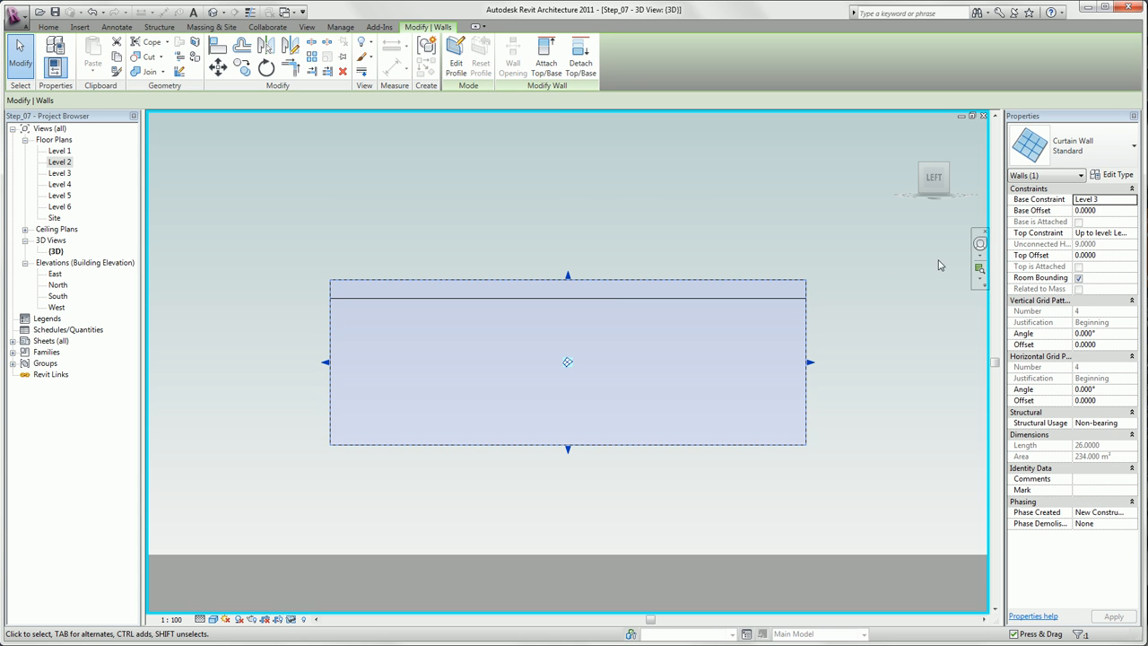
click(1118, 177)
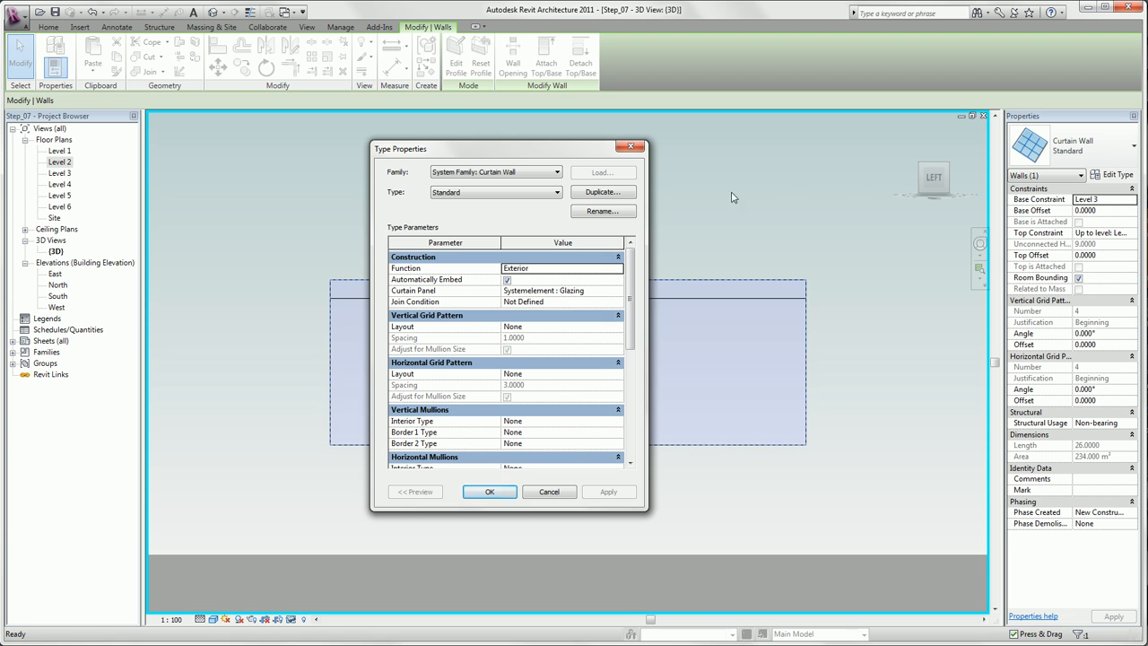
click(631, 194)
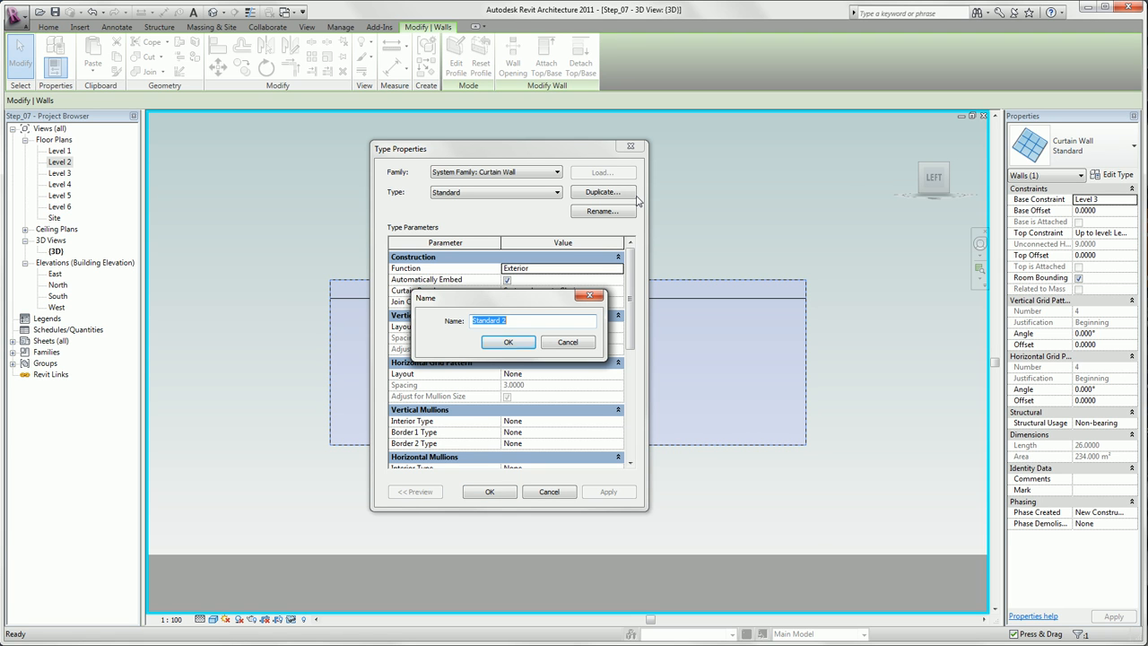
text(Curtain Wall)
key(Return)
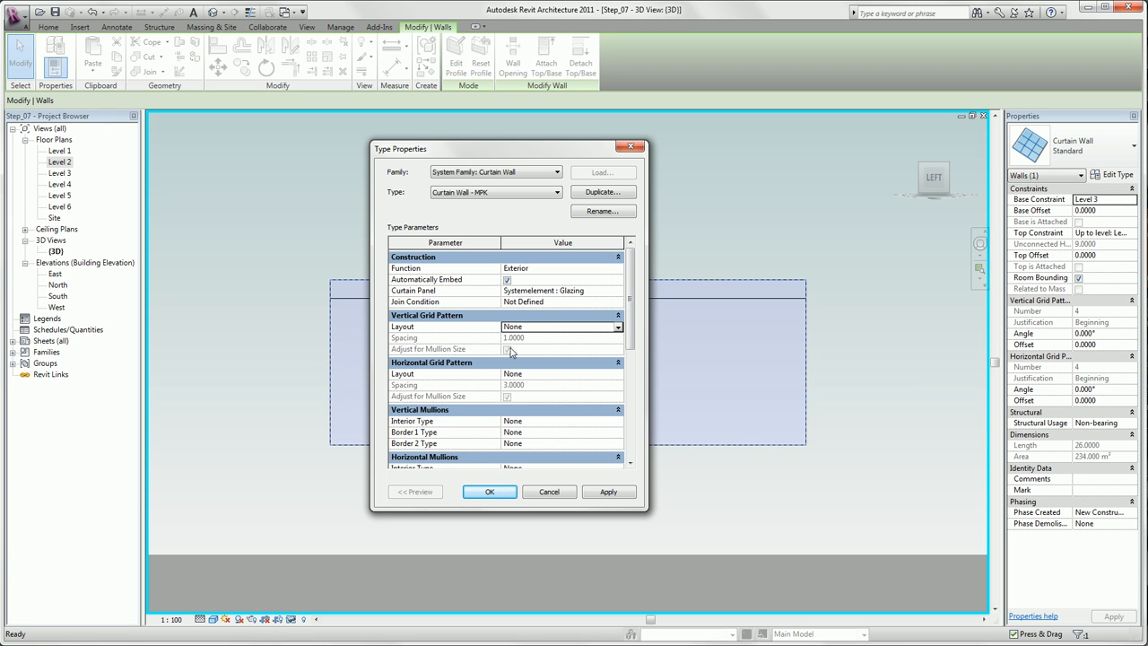
Set the type's vertical grid pattern layout to Fixed Distance with a spacing of 2.
click(600, 327)
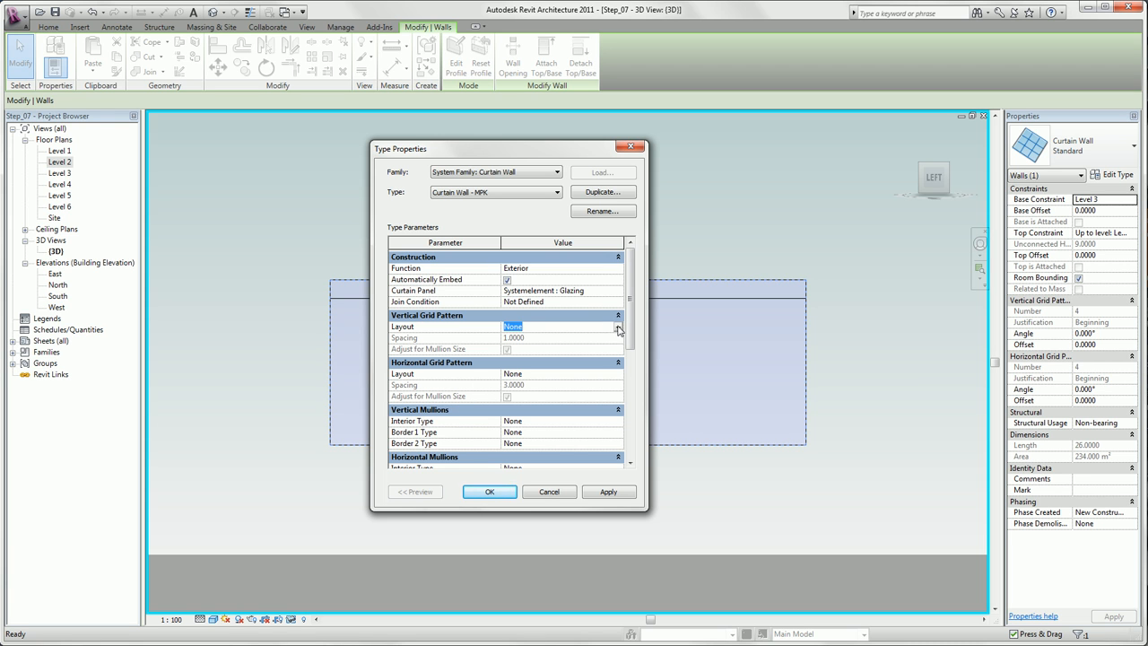
click(618, 328)
click(602, 349)
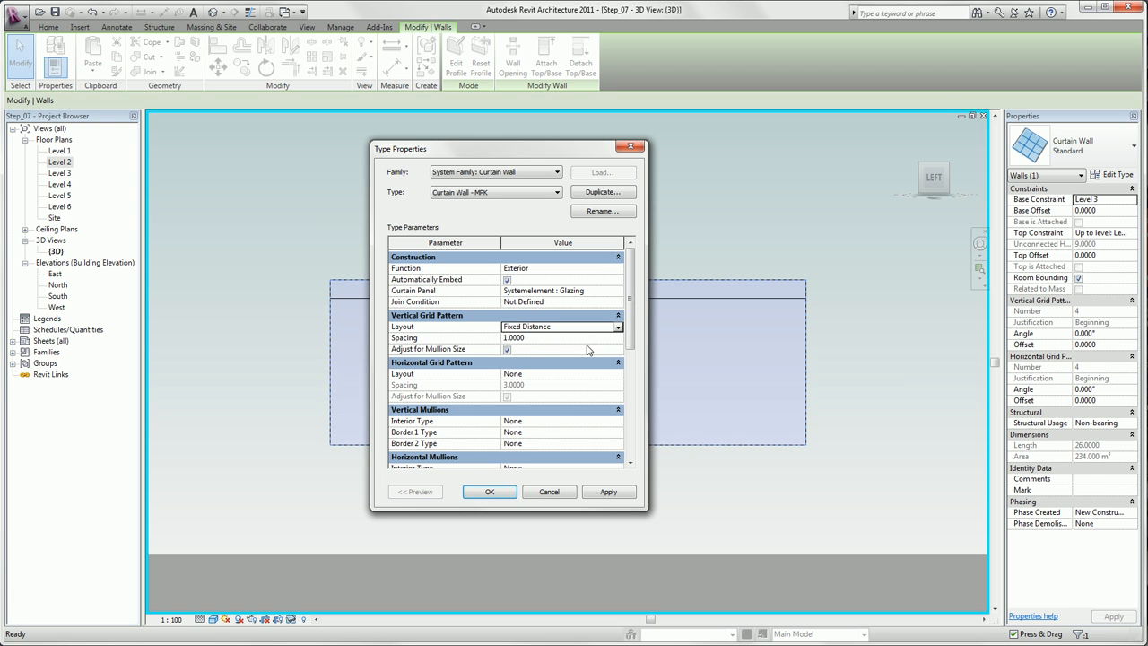
click(547, 336)
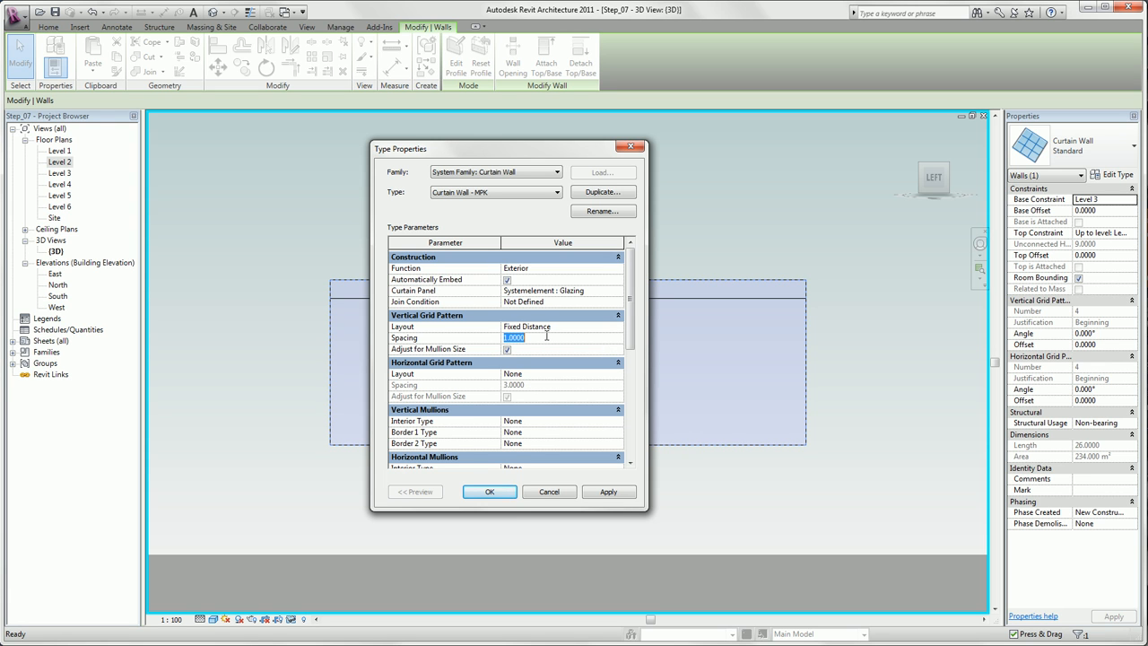
text(2)
key(Return)
Set the horizontal grid pattern layout to Fixed Distance with a spacing of 3, apply the type changes and deselect the wall.
click(552, 375)
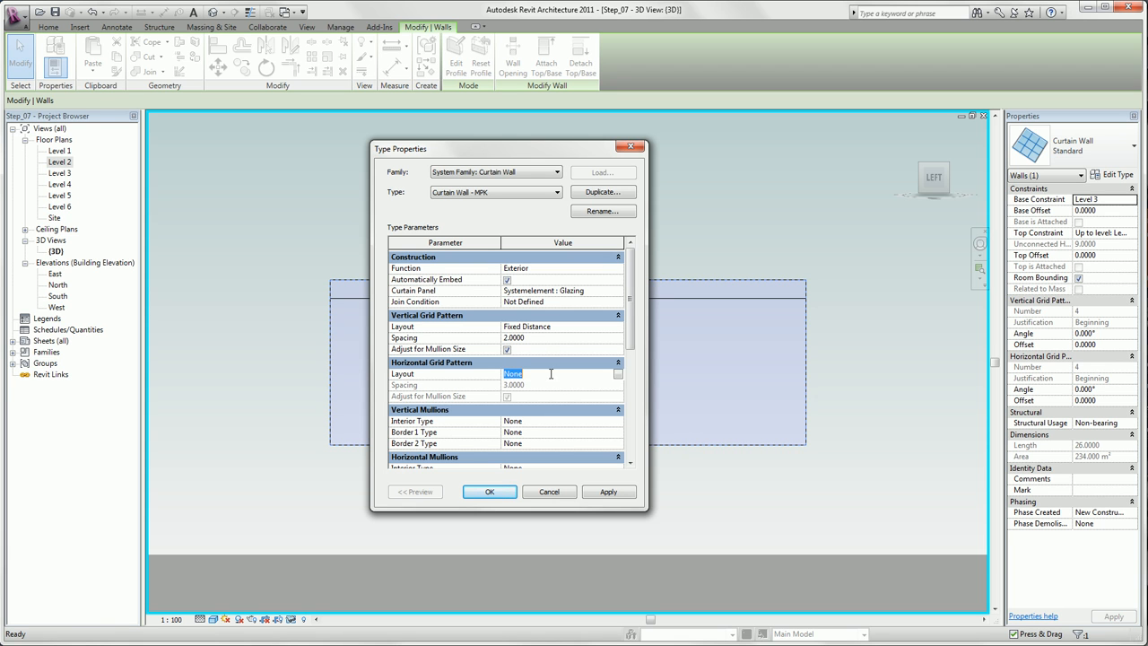
click(619, 374)
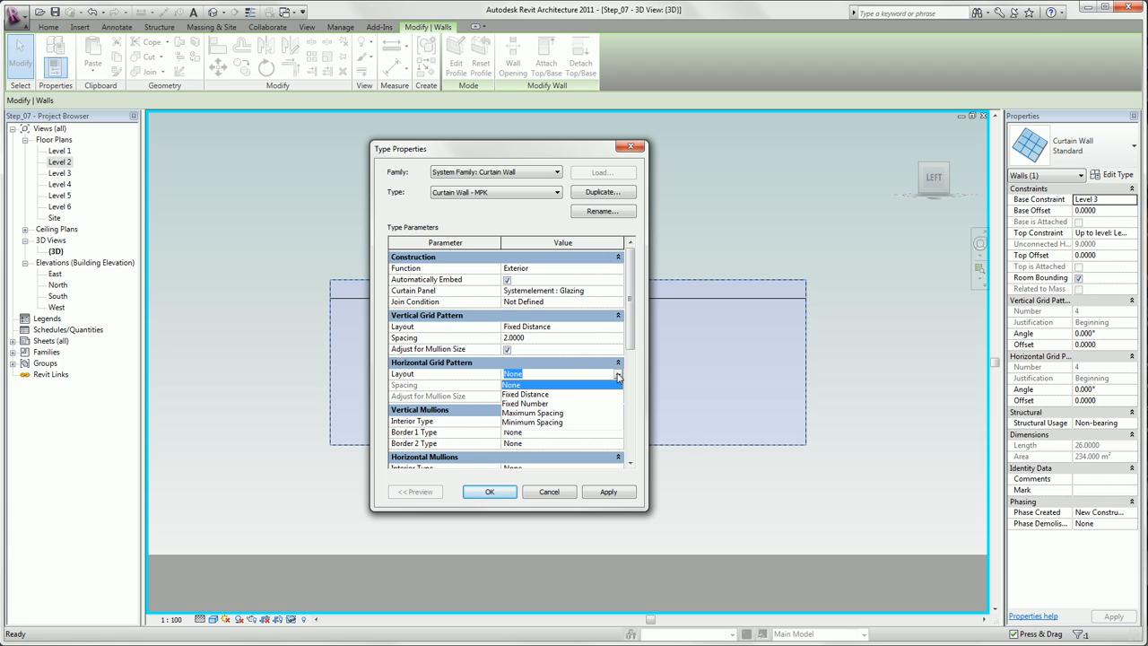
click(576, 394)
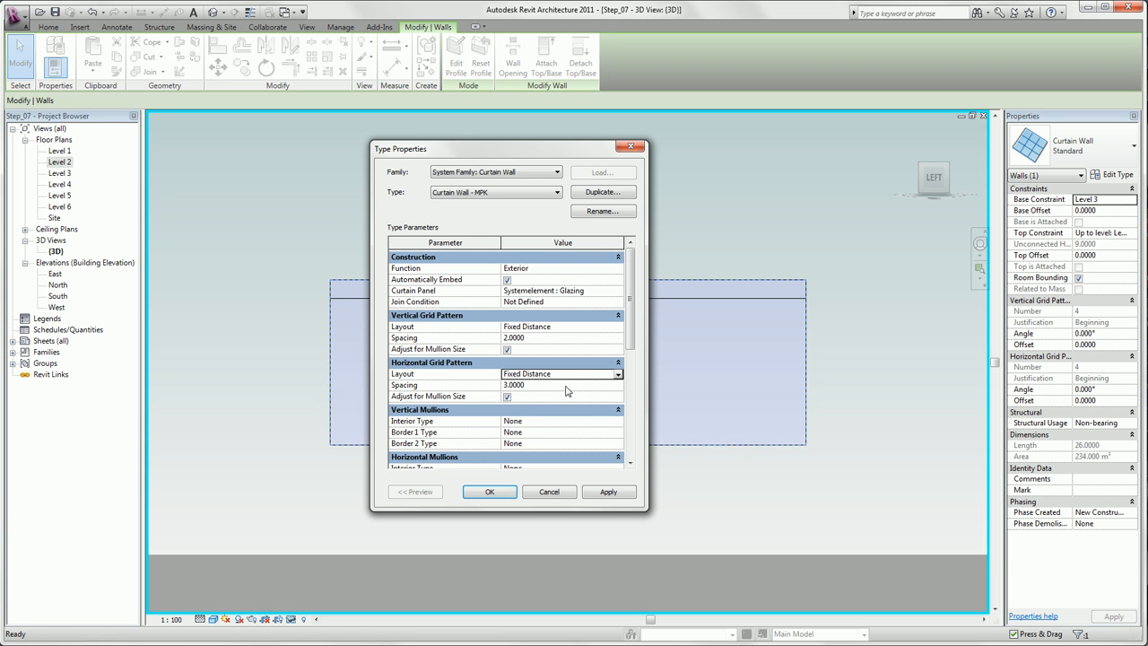
click(535, 384)
click(485, 493)
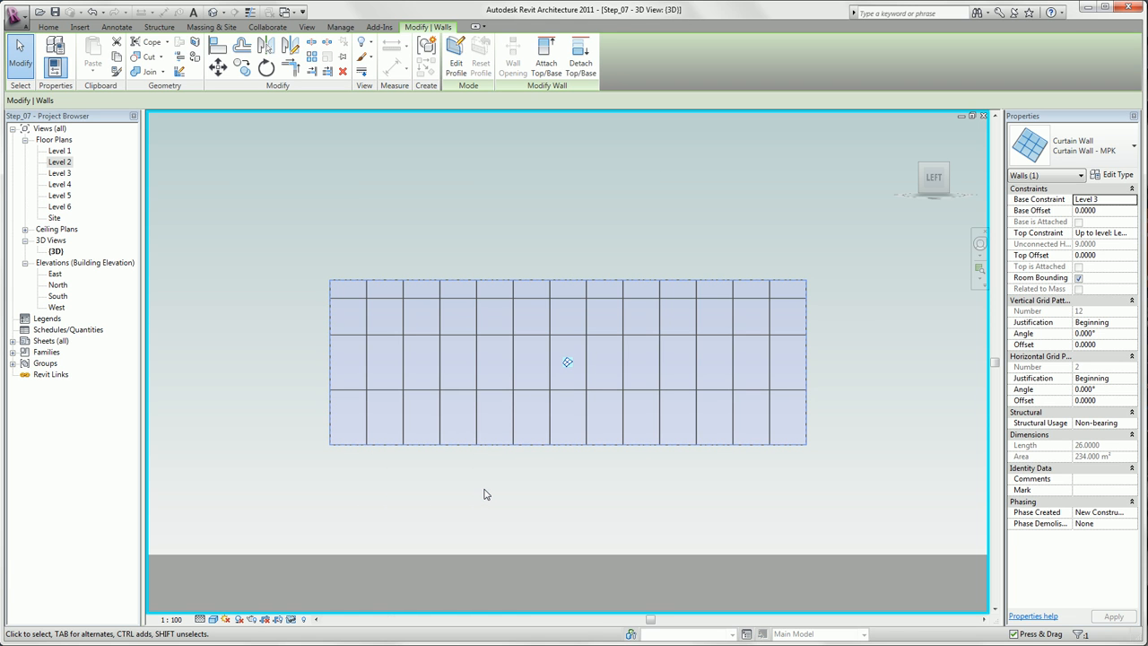
click(485, 494)
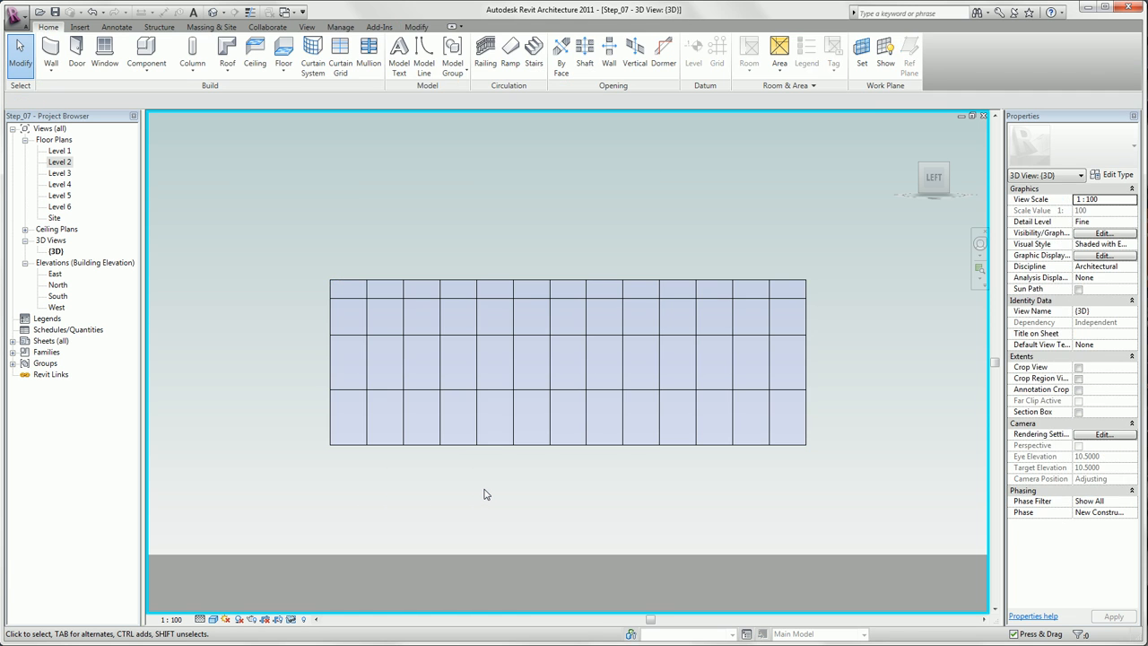
Set the uppermost horizontal grid line's distance from the curtain wall's top edge to 0.6.
click(497, 299)
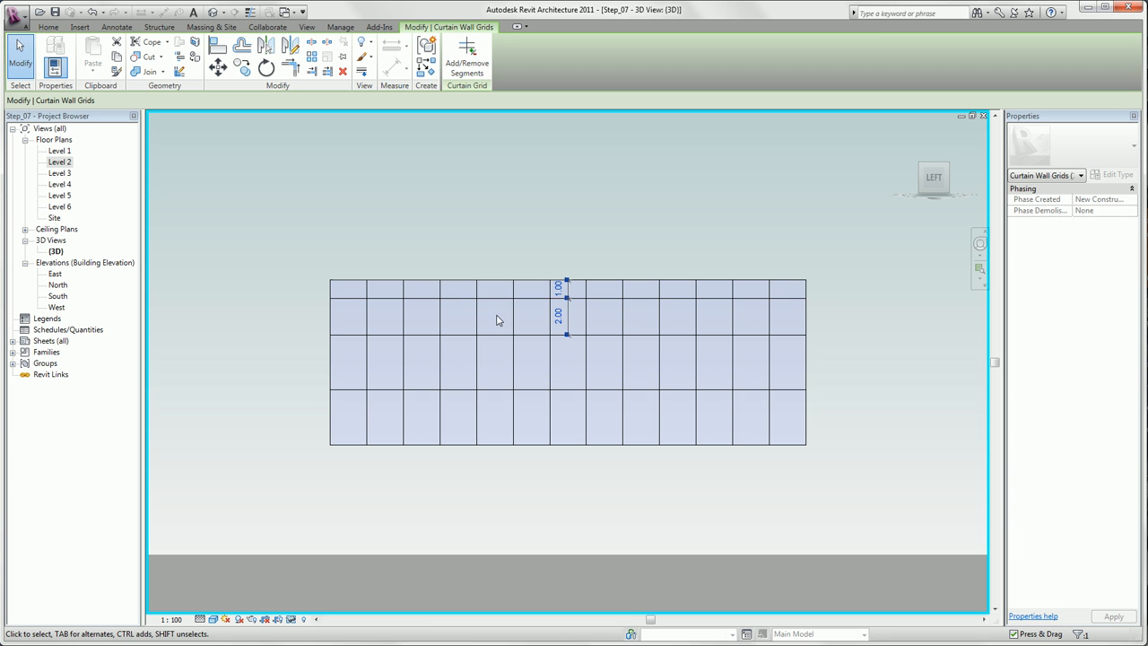
click(558, 290)
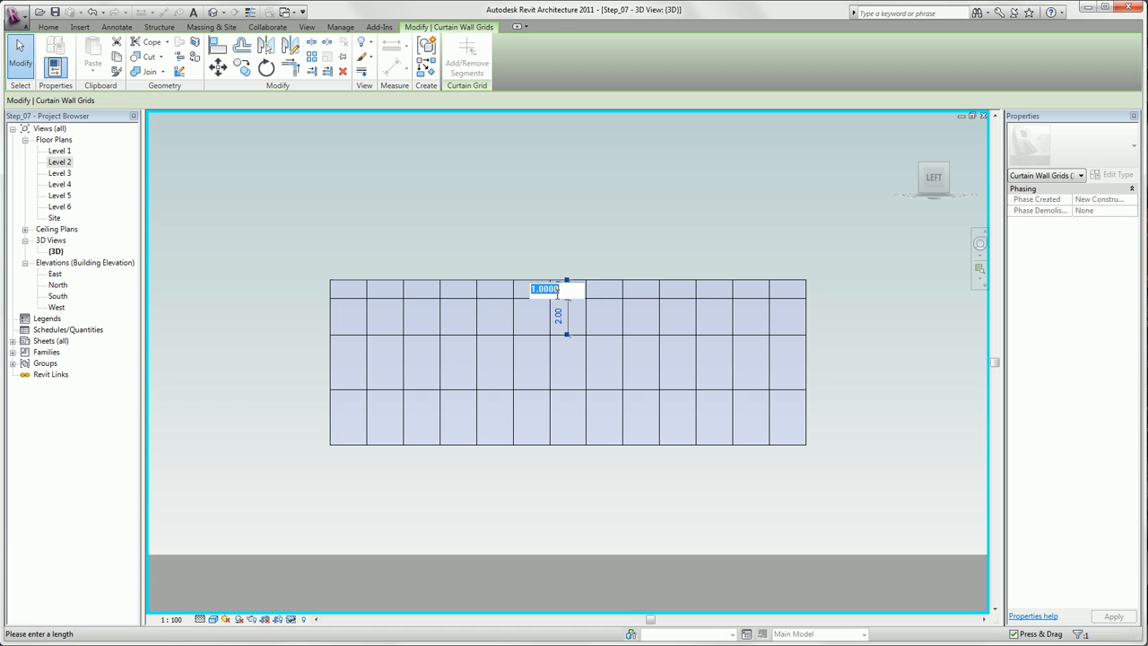
text(.6)
key(Return)
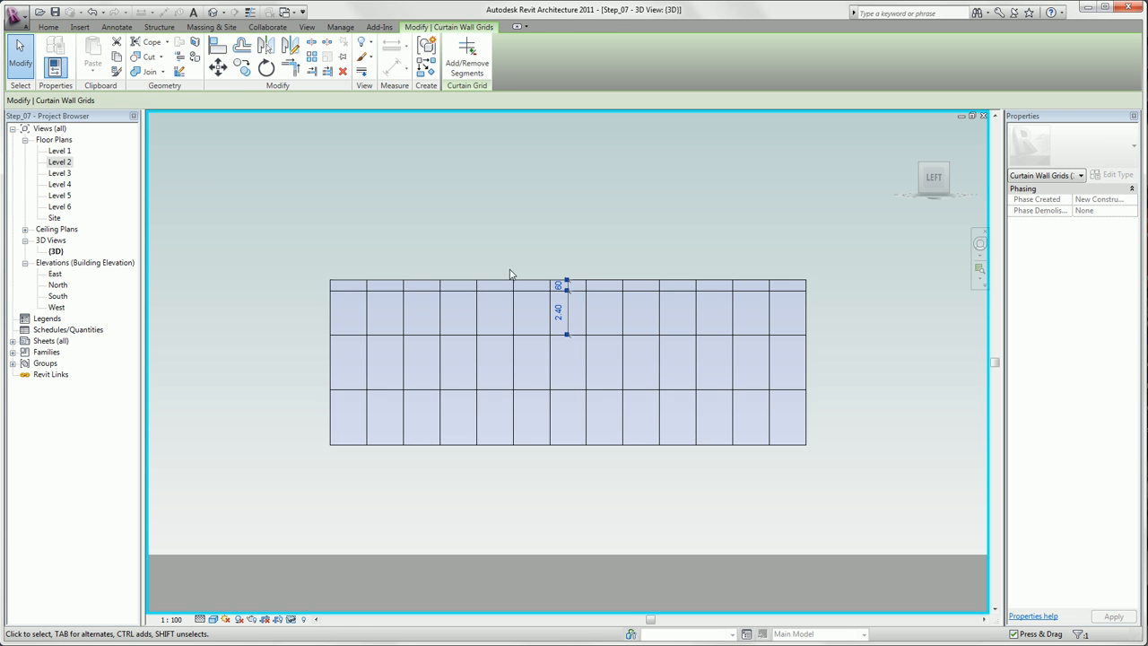
Try unpinning a vertical grid line near the curtain wall's middle and moving it sideways, and undo the change.
click(514, 315)
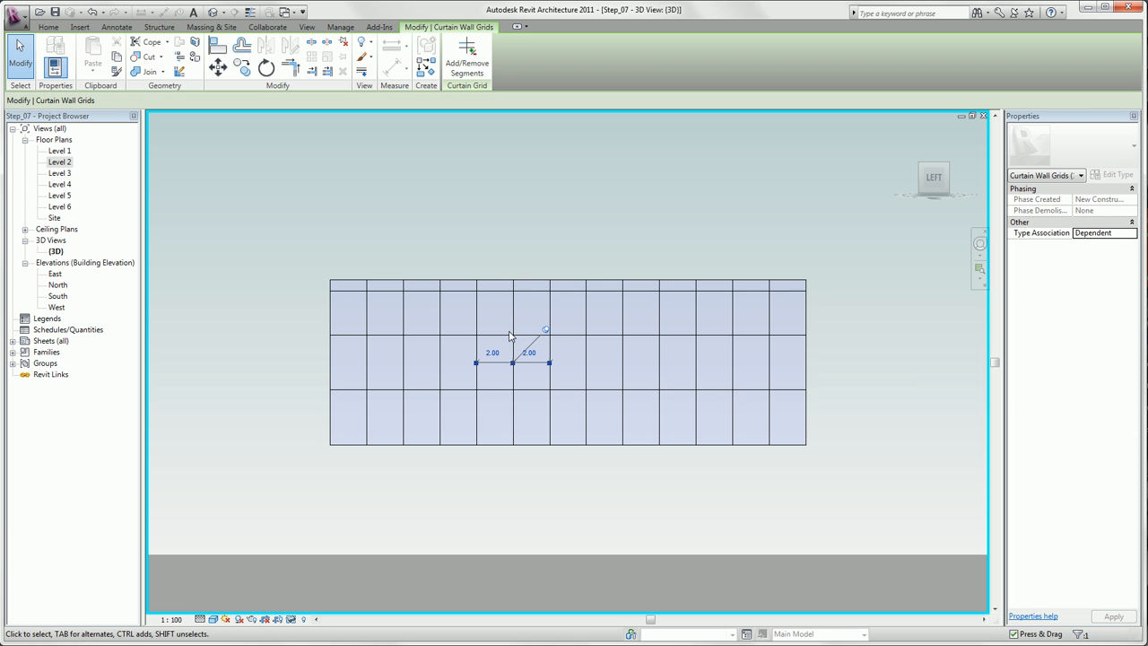
click(546, 330)
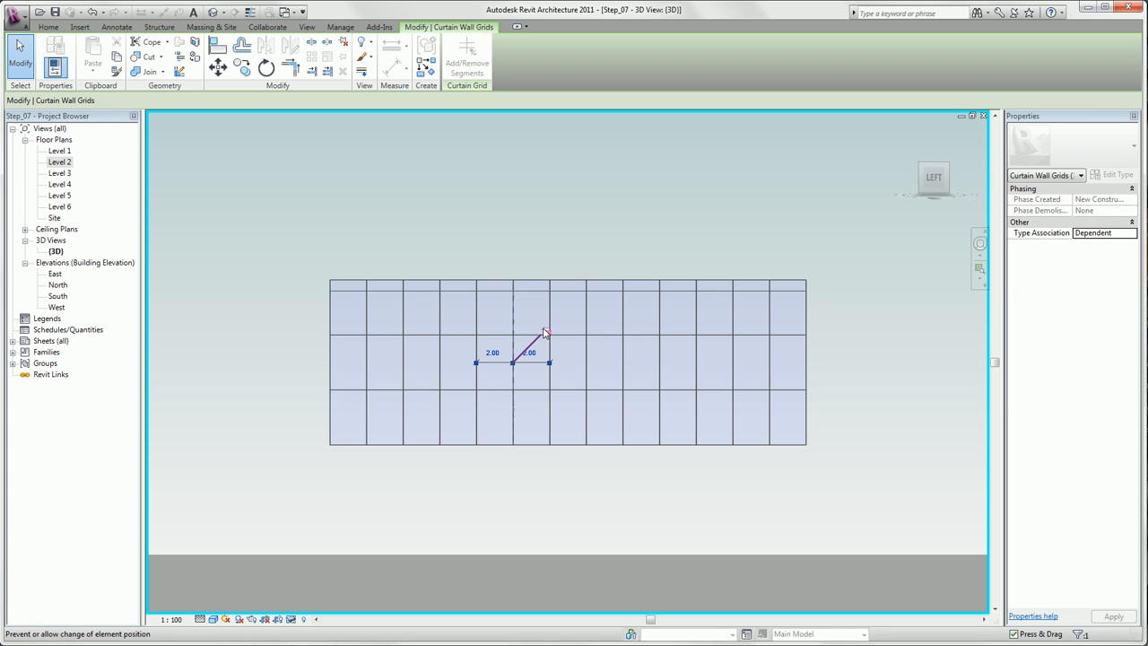
drag(515, 321, 528, 323)
key(ctrl+z)
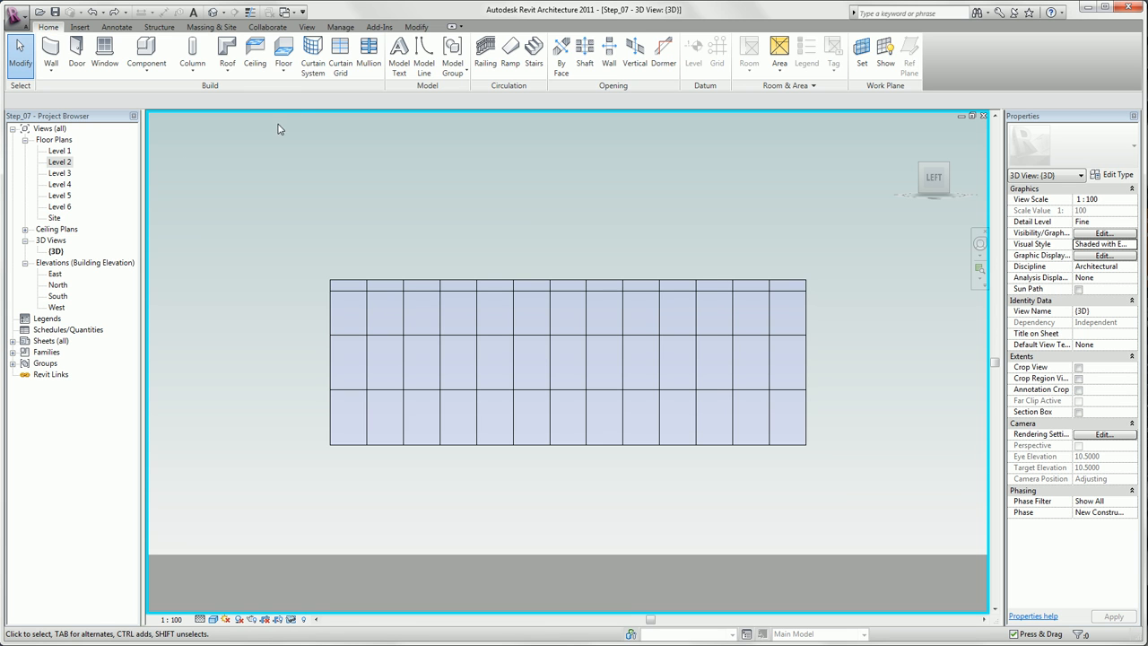
Start a horizontal curtain grid line through the upper storey's panels, a little above its lower grid line, using All Except Picked placement.
click(339, 51)
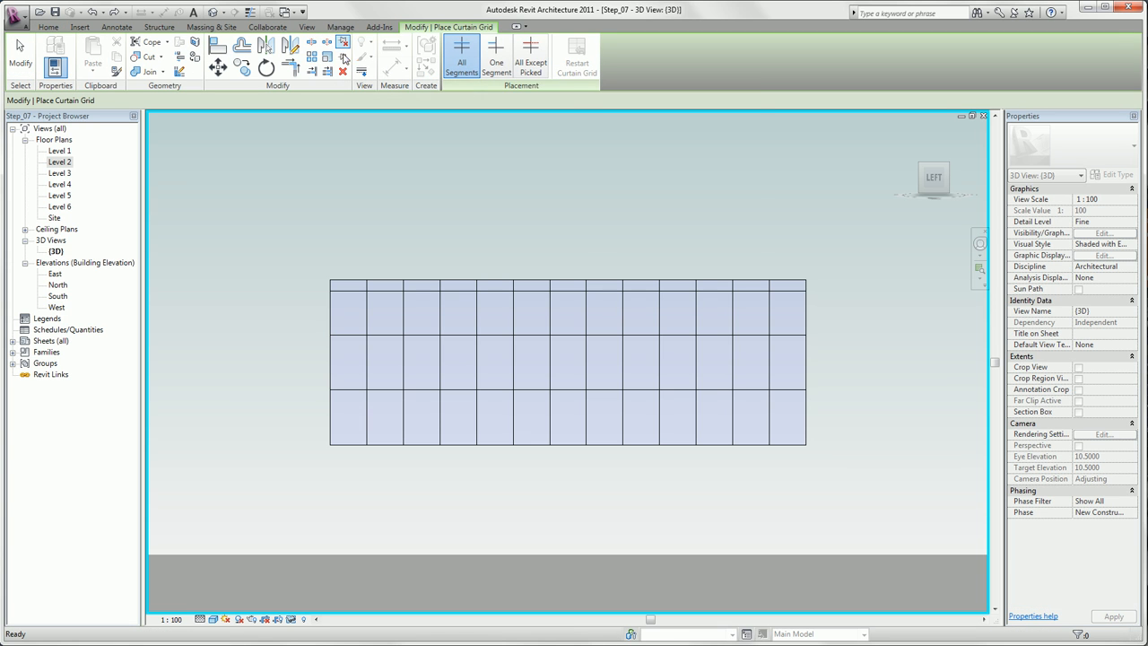
click(531, 68)
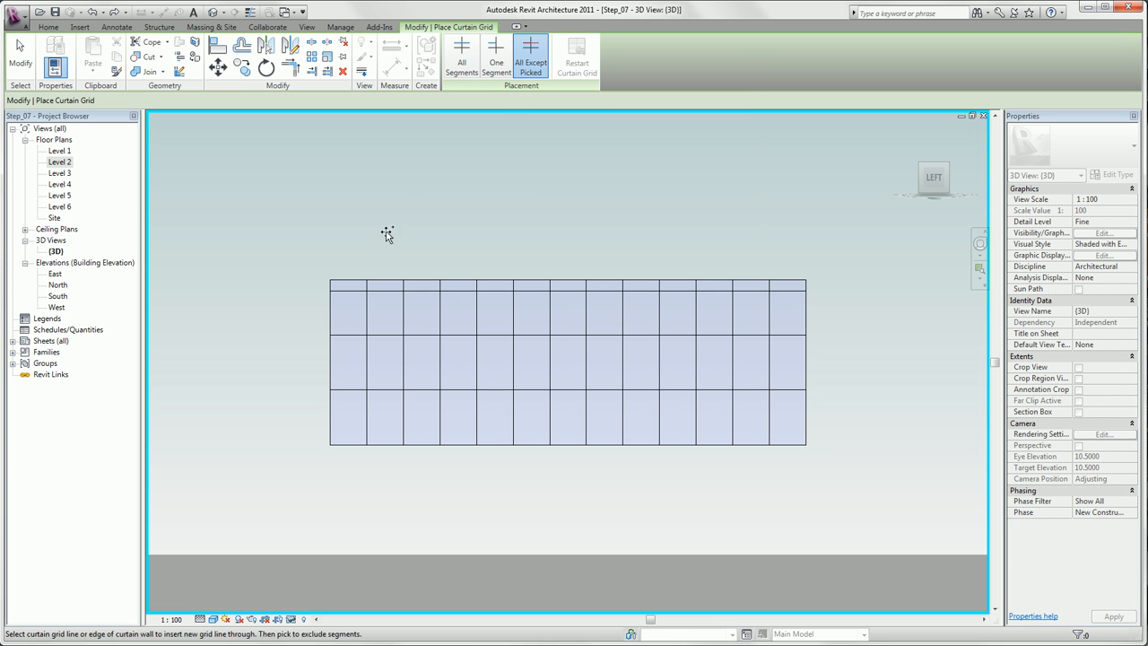
click(330, 320)
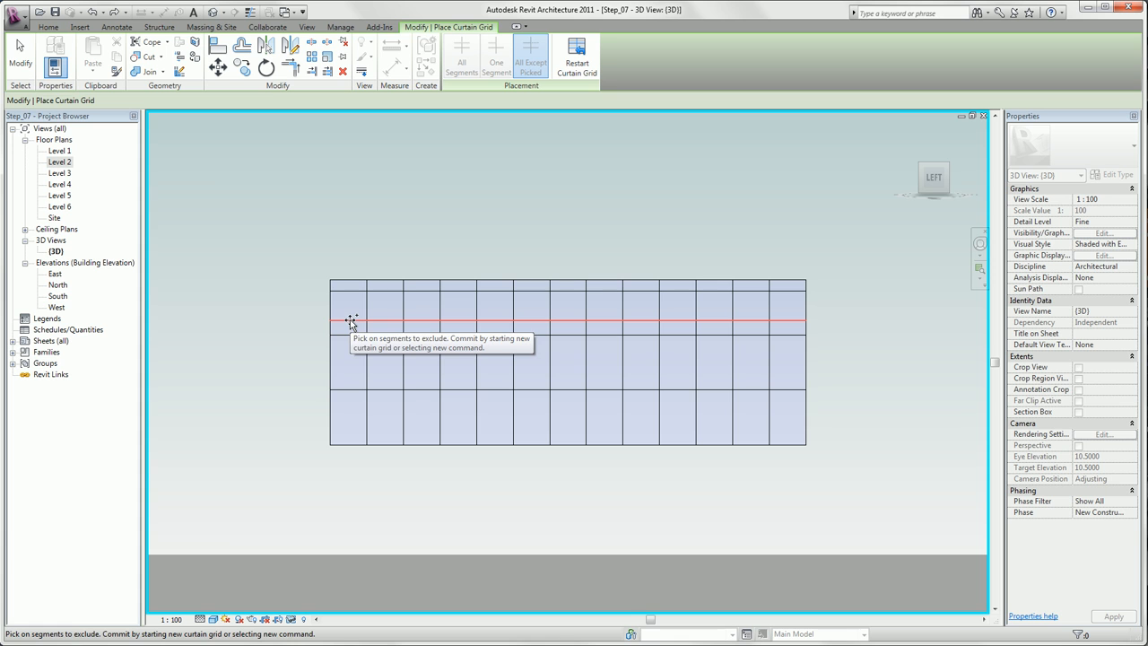
Exclude every other segment of the new horizontal grid line, beginning and ending with the outermost bays, and finish the grid line.
click(351, 320)
click(386, 320)
click(423, 320)
click(501, 323)
click(535, 322)
click(565, 322)
click(646, 321)
click(706, 321)
click(789, 326)
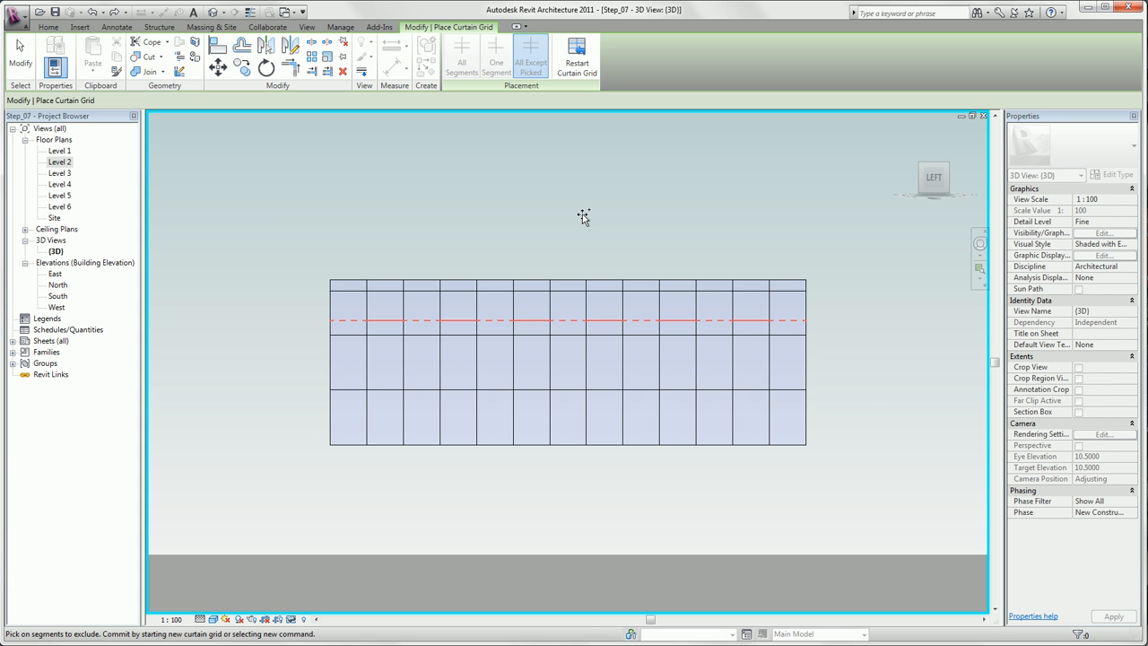
key(Escape)
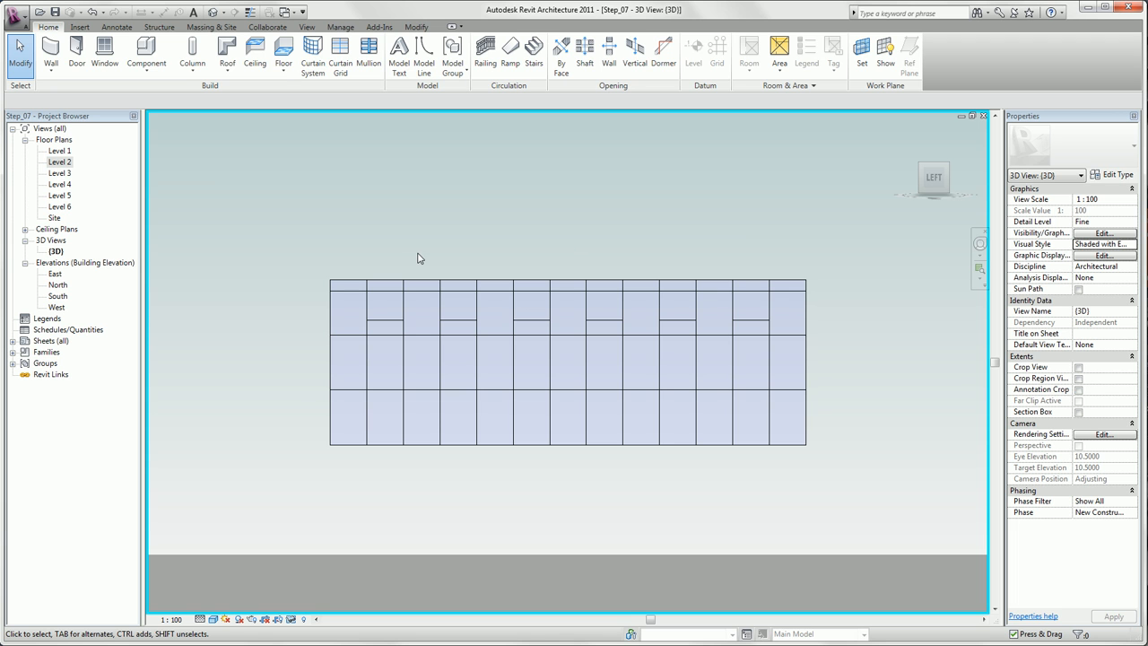
Copy the uppermost horizontal grid line and the segmented line below it down to both lower storeys using multiple copies.
click(414, 291)
drag(415, 291, 385, 323)
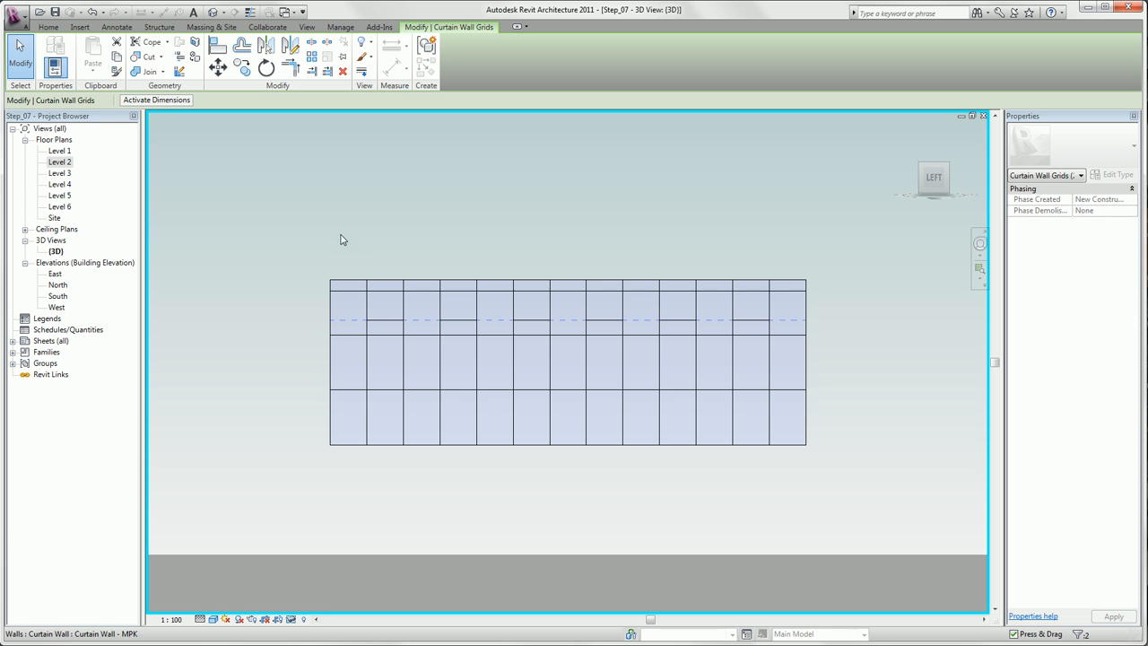
click(241, 67)
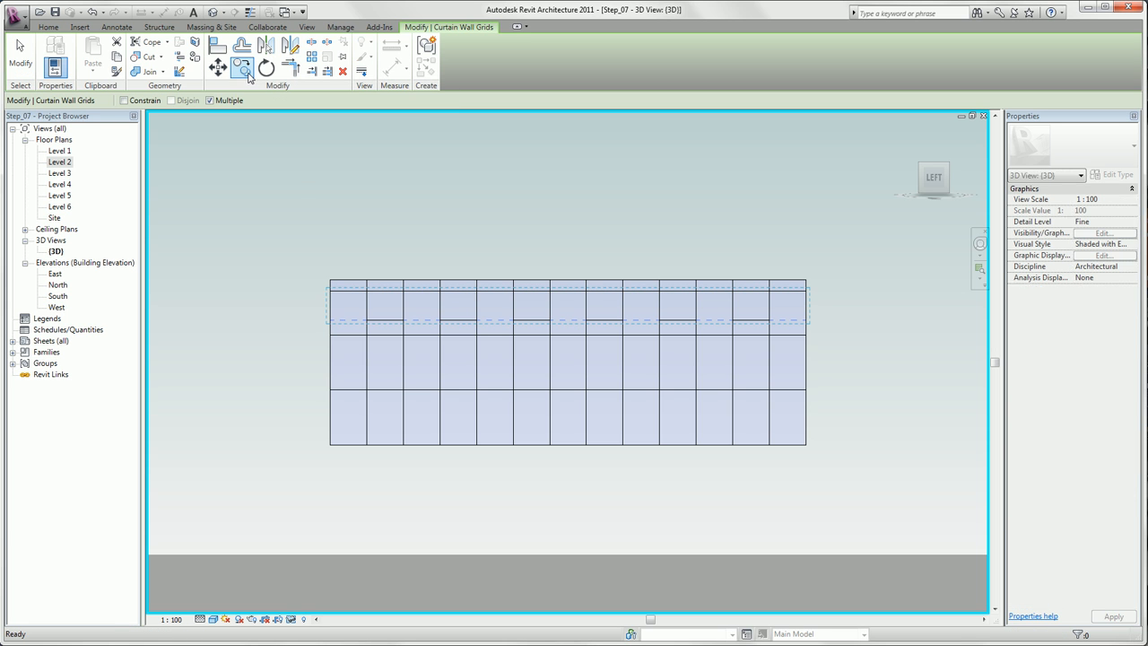
click(211, 100)
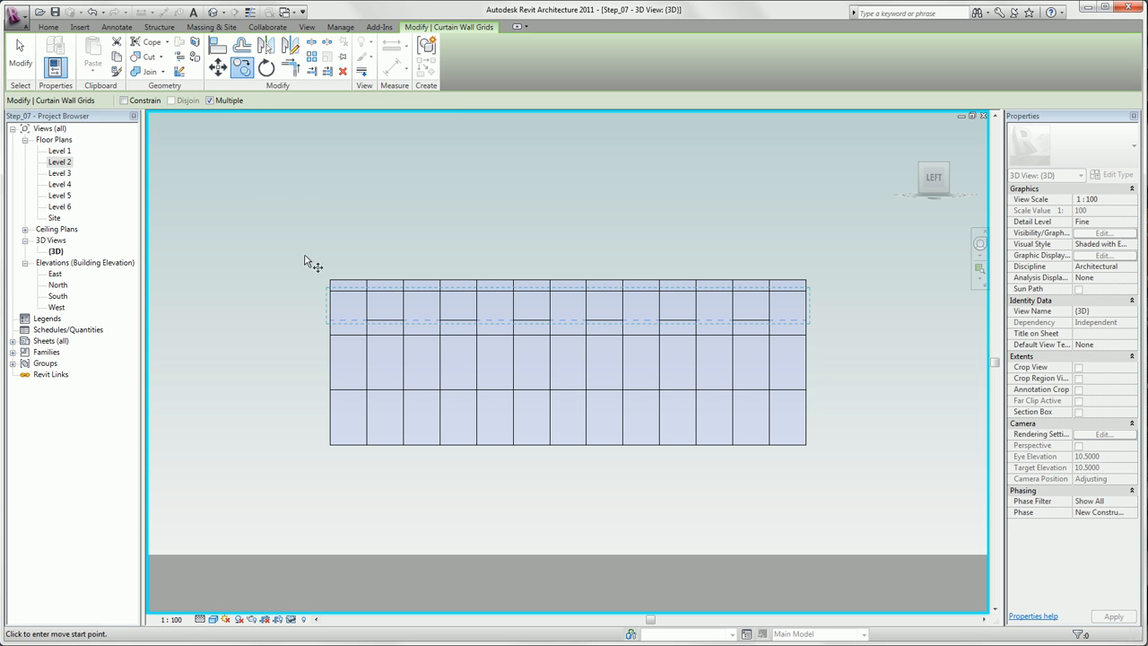
click(329, 282)
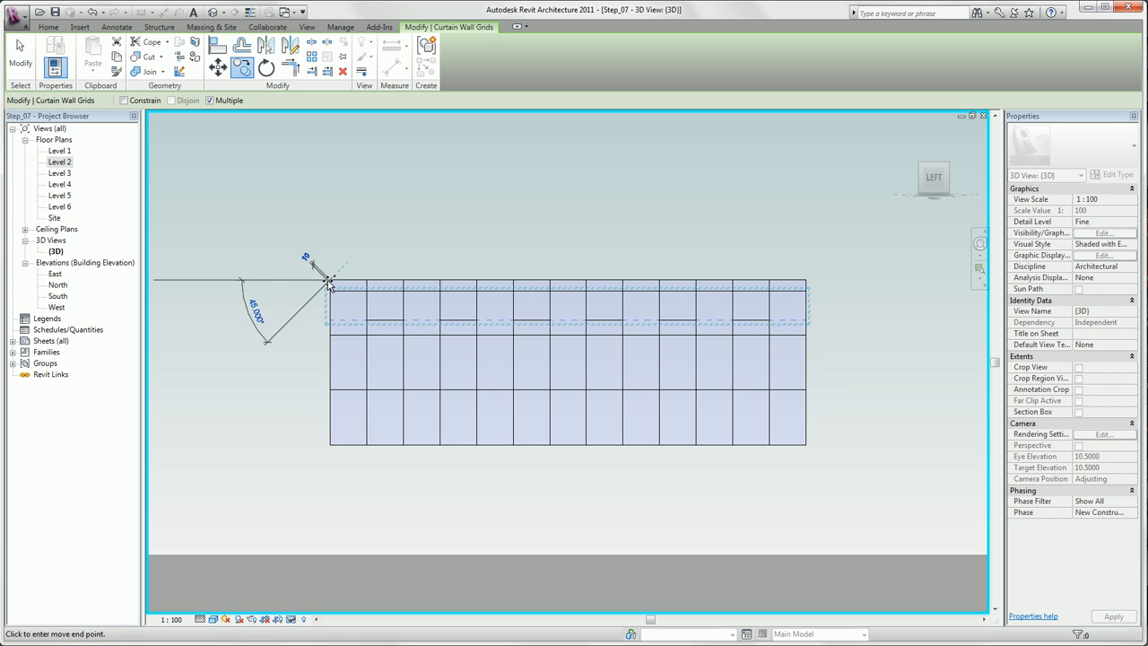
click(328, 392)
click(300, 298)
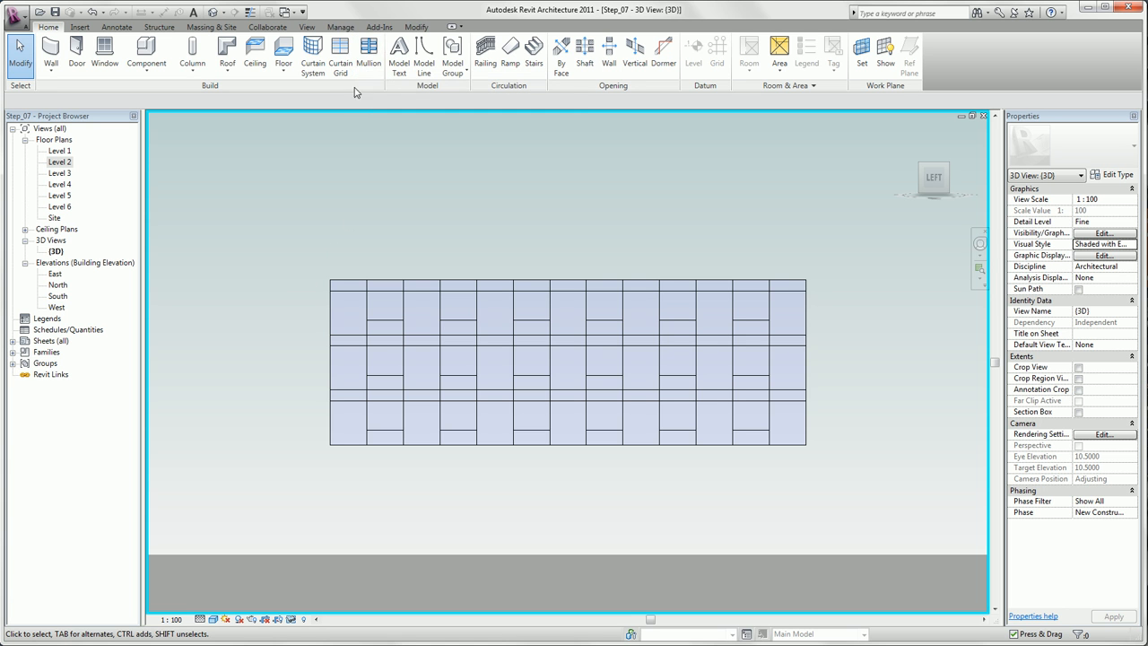
Place Rectangular Mullion 50 x 150mm mullions on all grid lines of the curtain wall.
shift+middle_drag(418, 220, 375, 237)
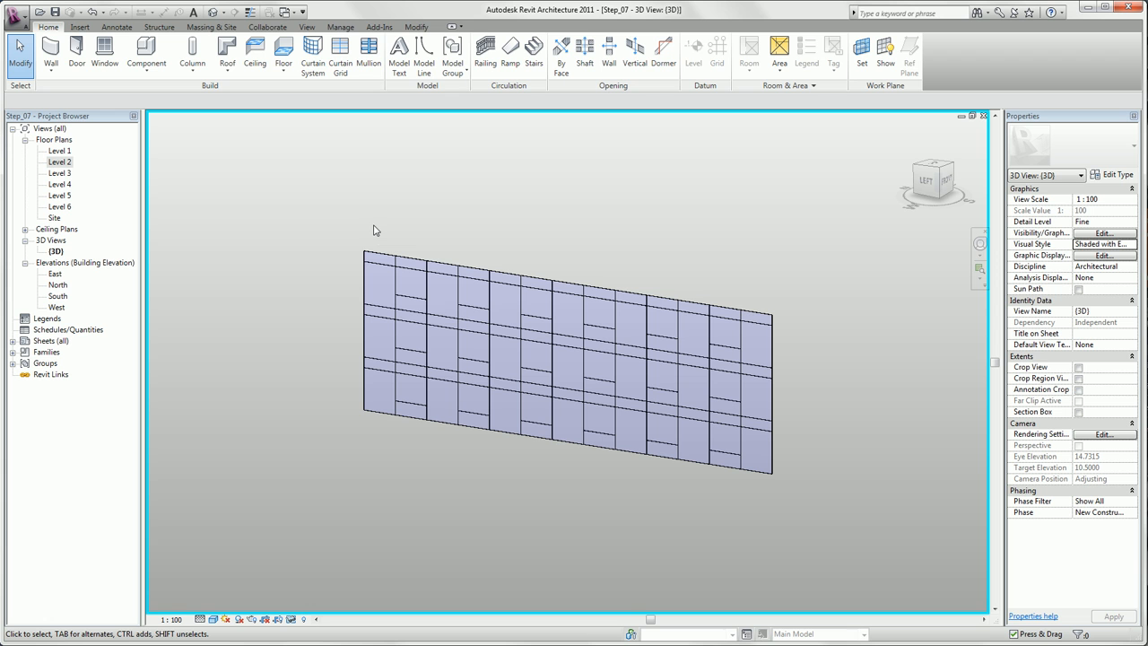
click(365, 66)
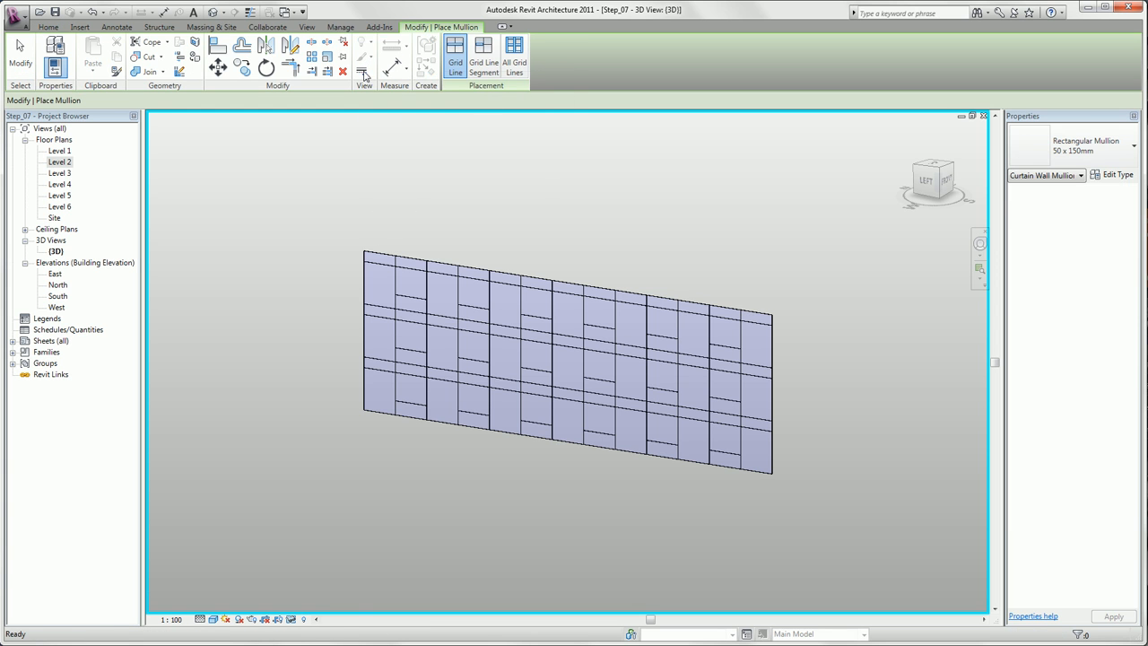
click(514, 58)
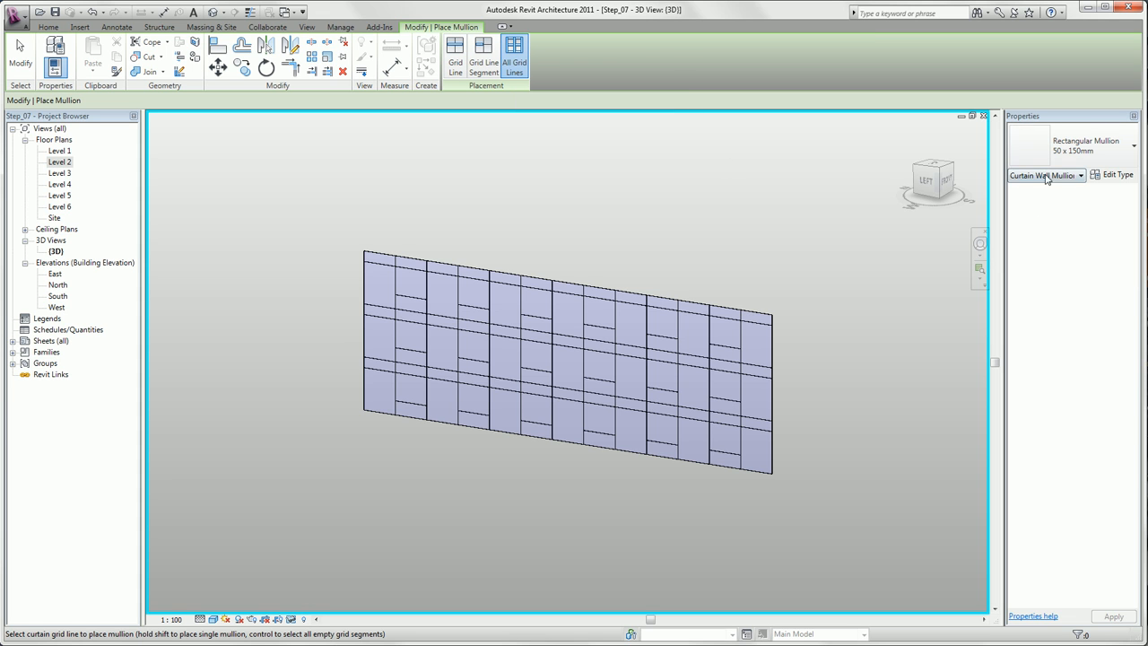
click(553, 280)
scroll(565, 296, up, 3)
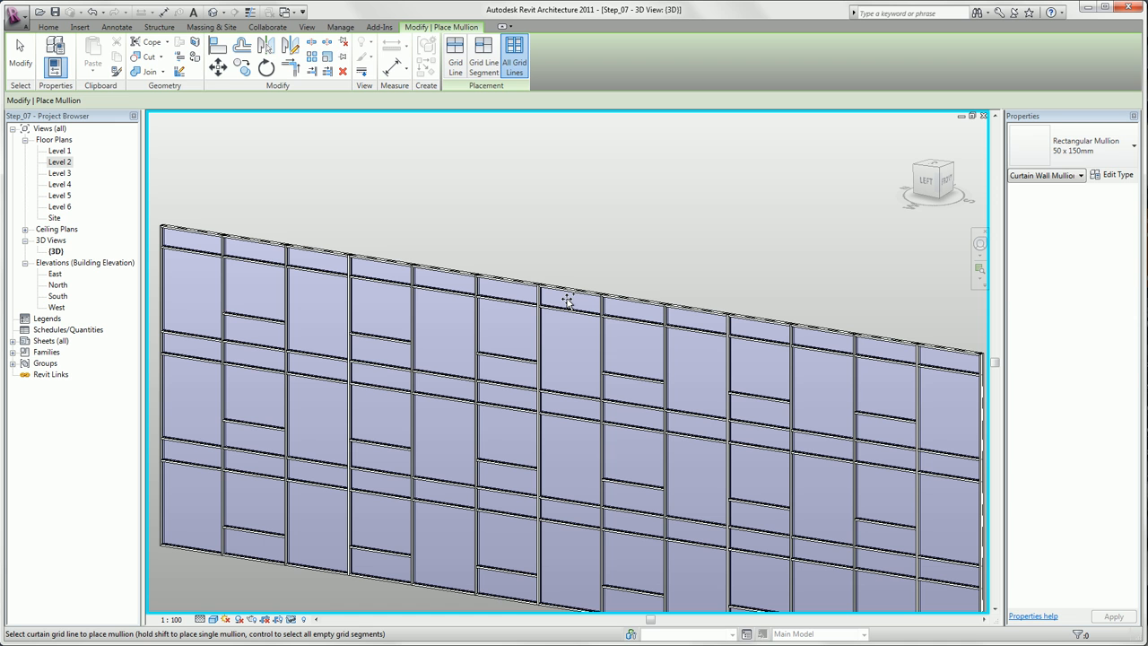
key(Escape)
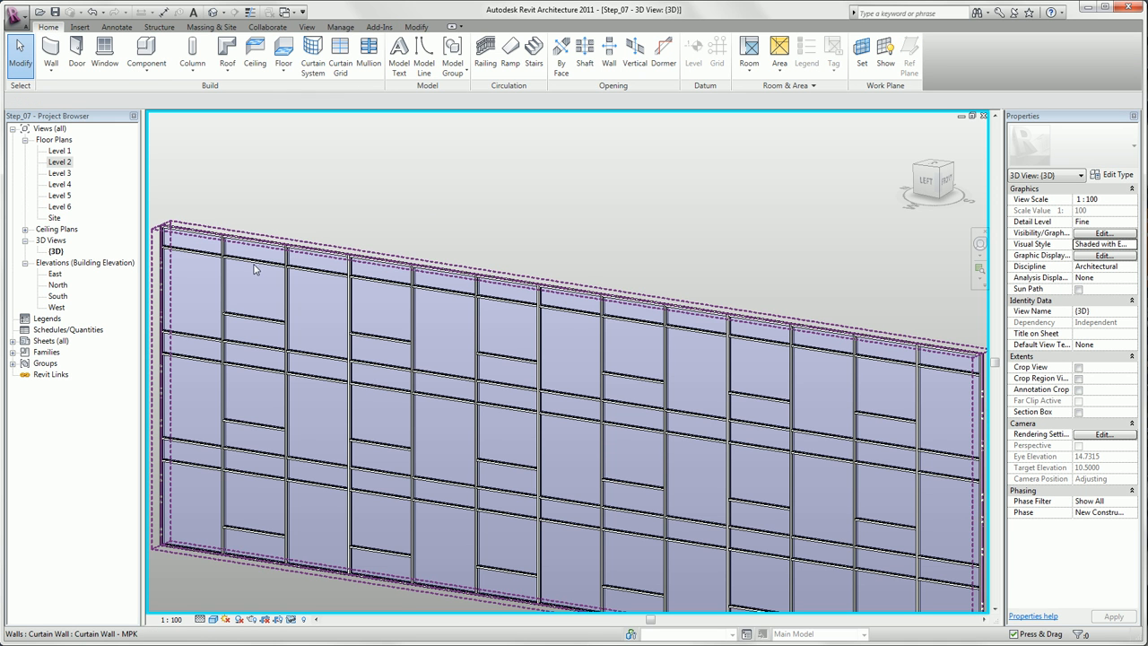
Select the top storey's glazing panels above the short segments along the horizontal grid and unpin them.
key(Tab)
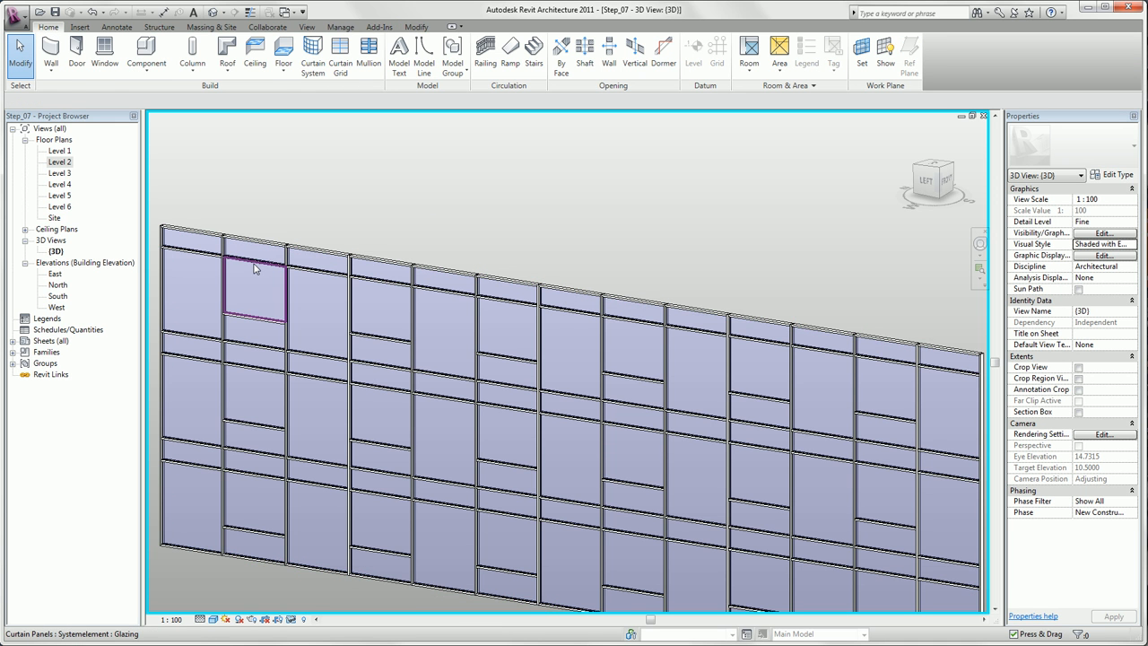
click(255, 268)
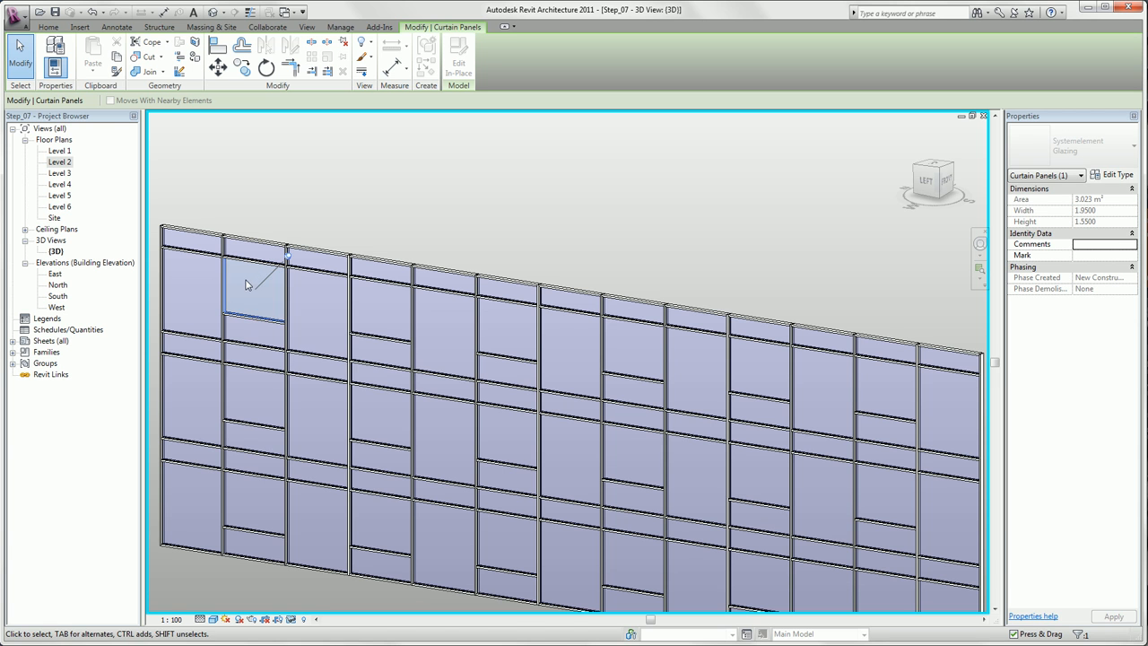
right_click(248, 284)
mouse_move(289, 341)
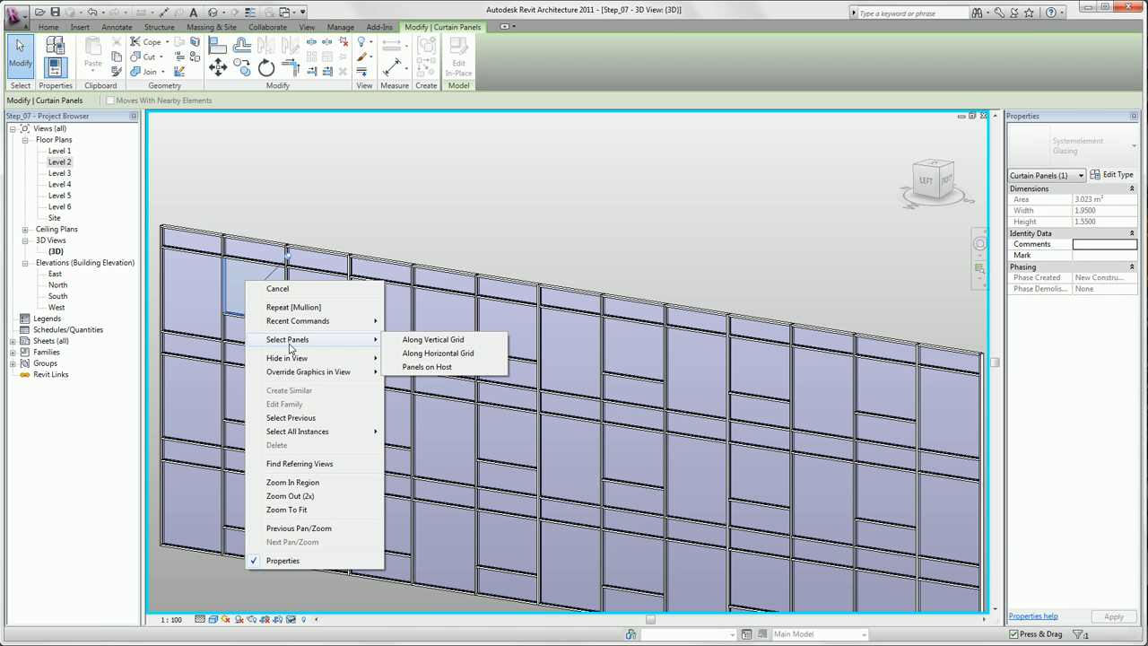
click(423, 355)
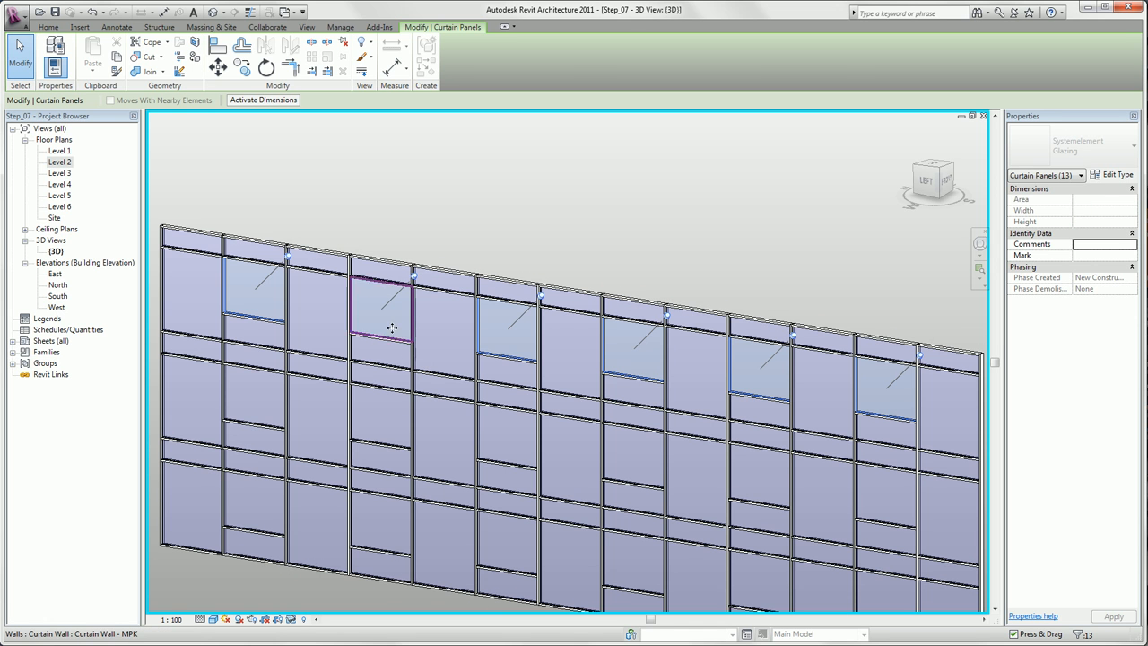
click(345, 44)
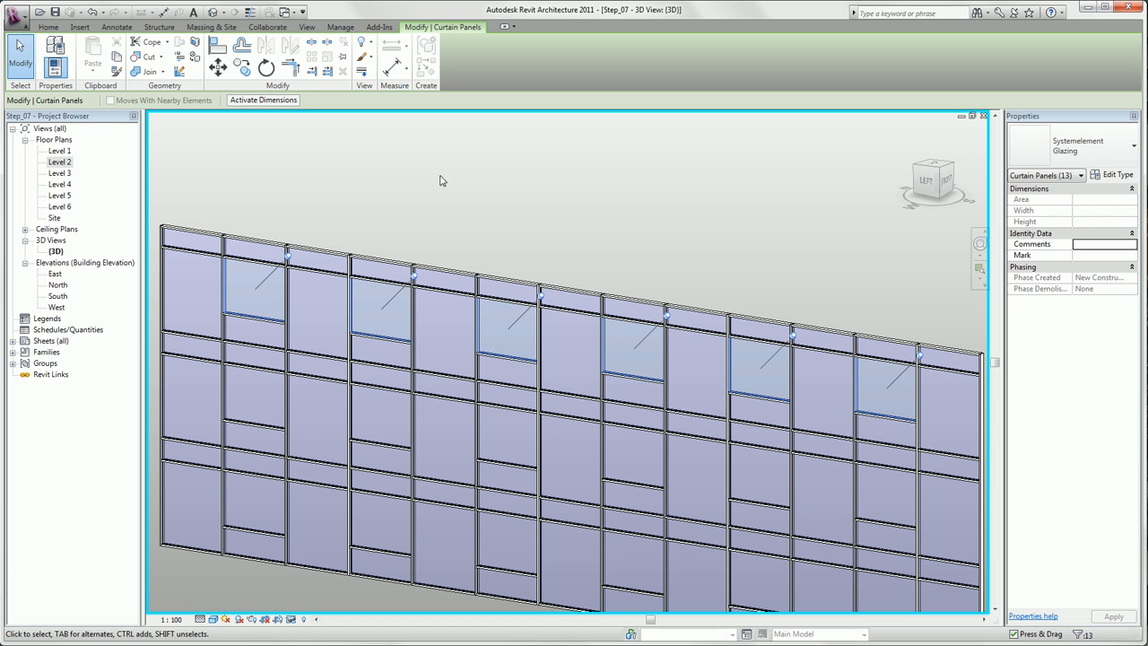
Change the selected panels' type to M_Curtain Wall Awning and deselect them.
click(1088, 148)
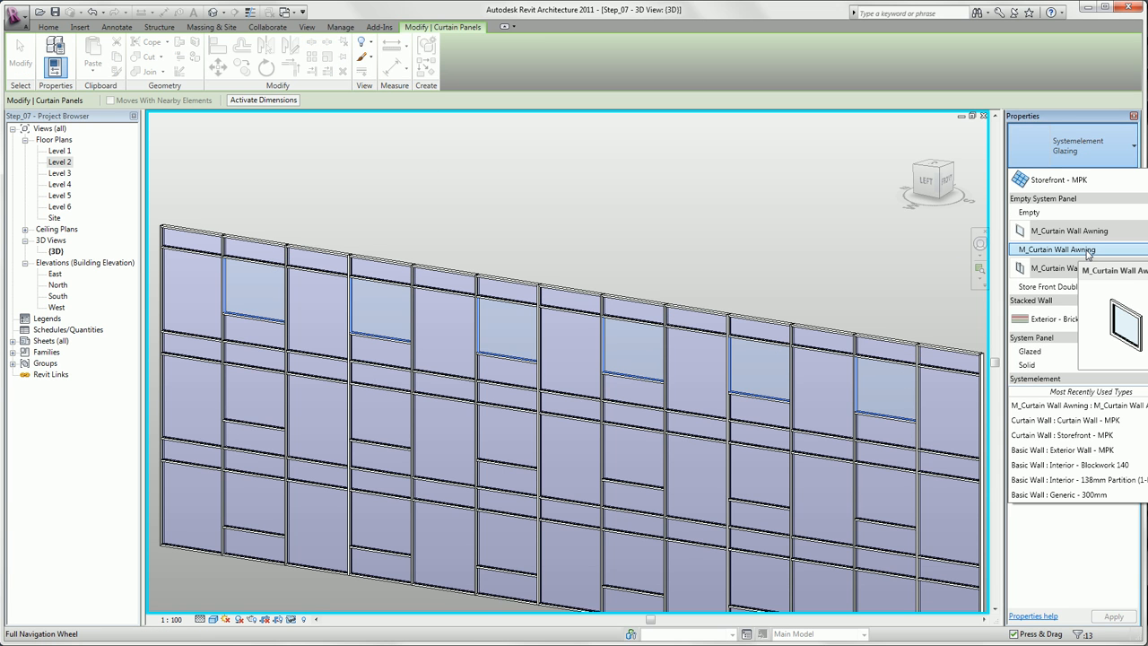
click(1088, 251)
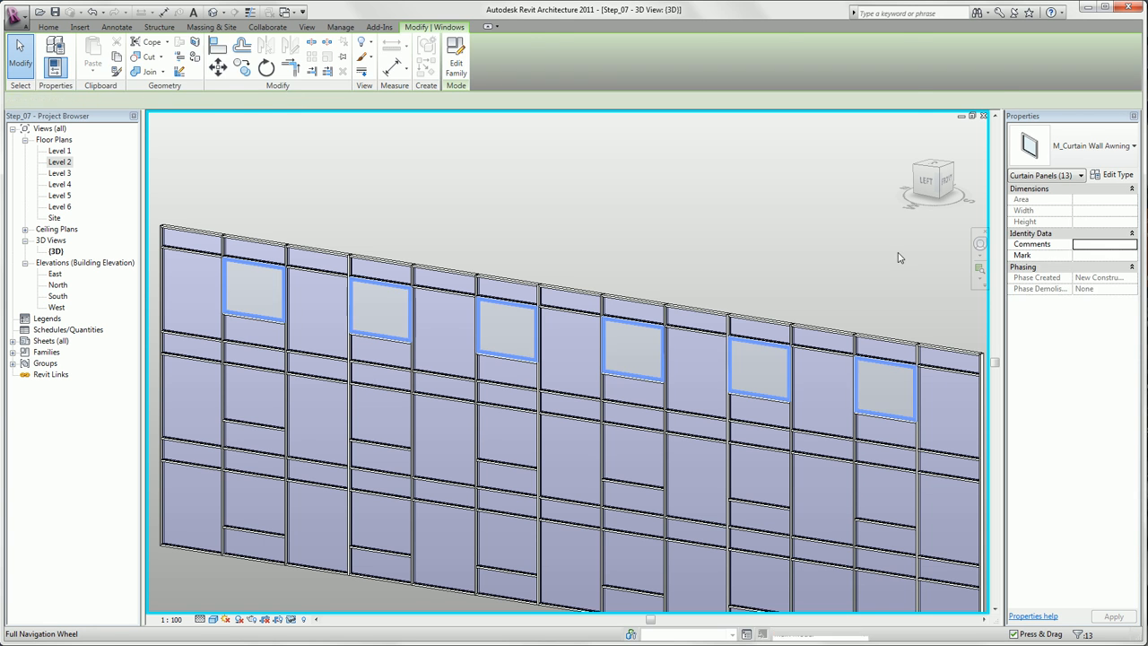
click(765, 267)
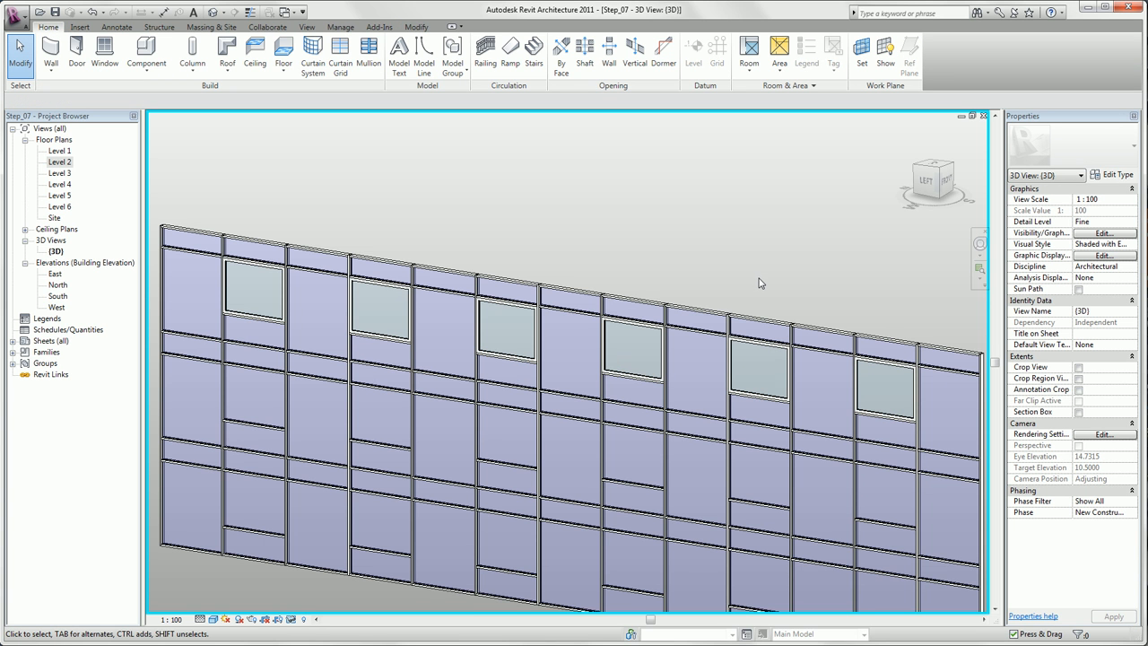
Reset the temporary isolation and show the whole building in the 3D view.
scroll(759, 284, down, 1)
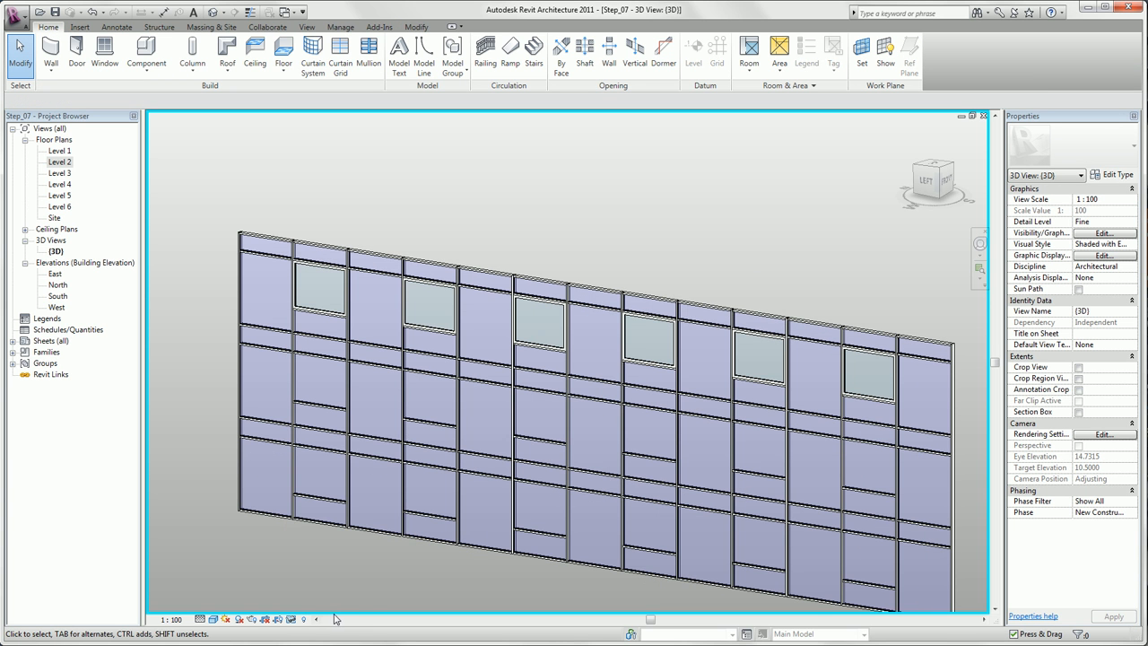
click(292, 619)
click(348, 606)
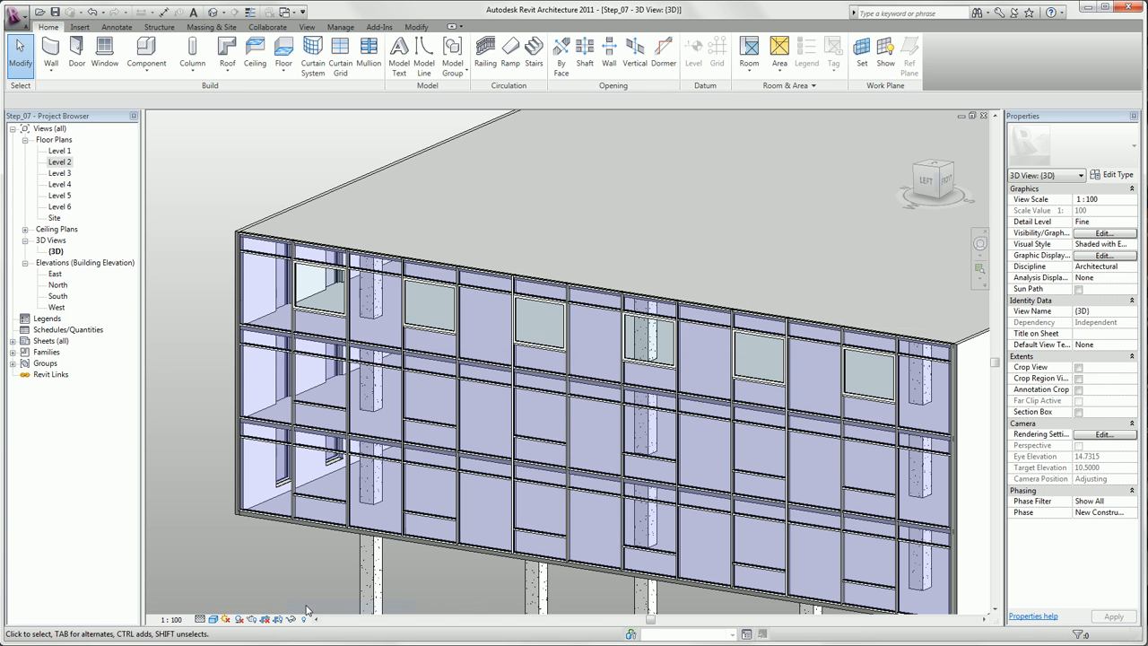
middle_click(304, 480)
middle_click(303, 480)
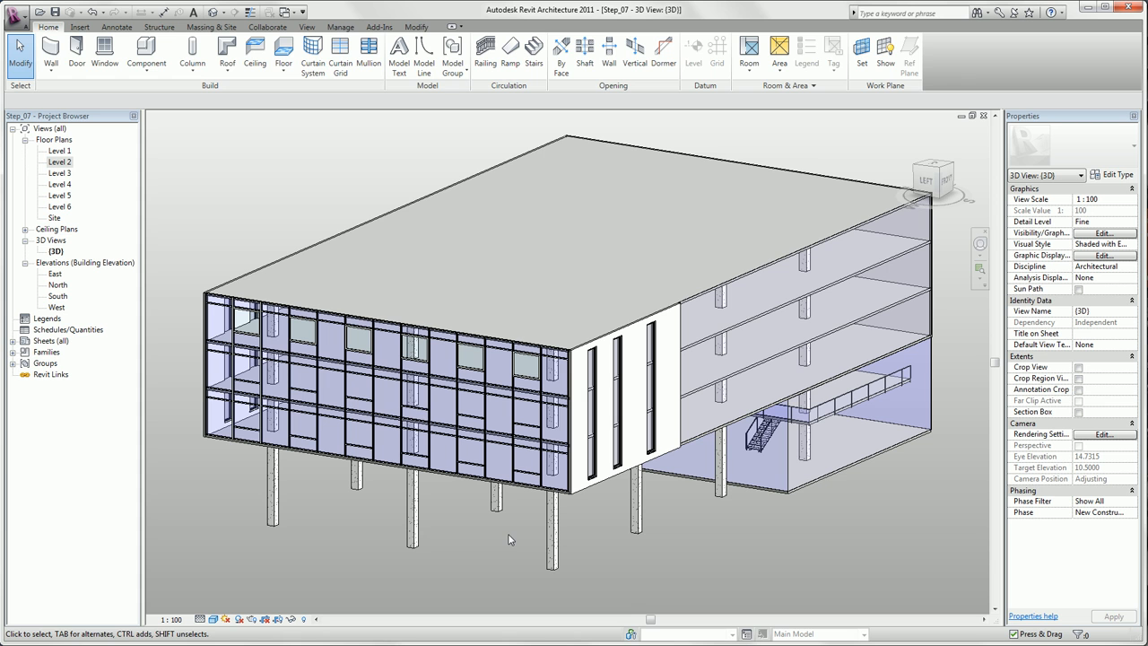
Change all Standard curtain walls in the entire project to the Storefront - MPK type and deselect them.
click(750, 488)
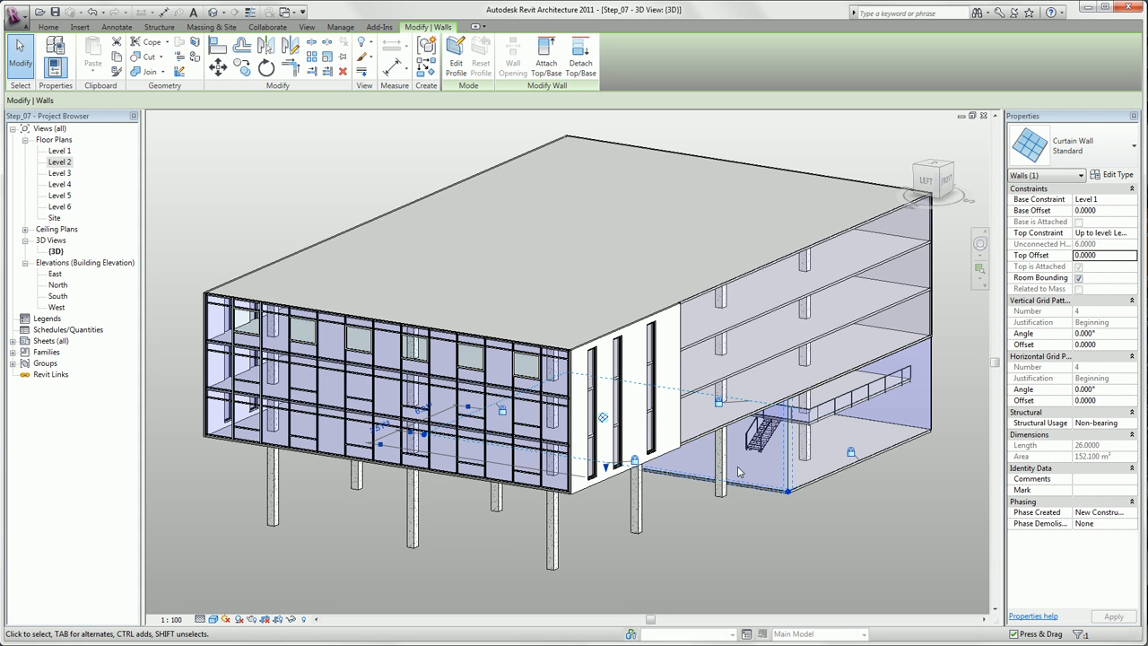
right_click(739, 472)
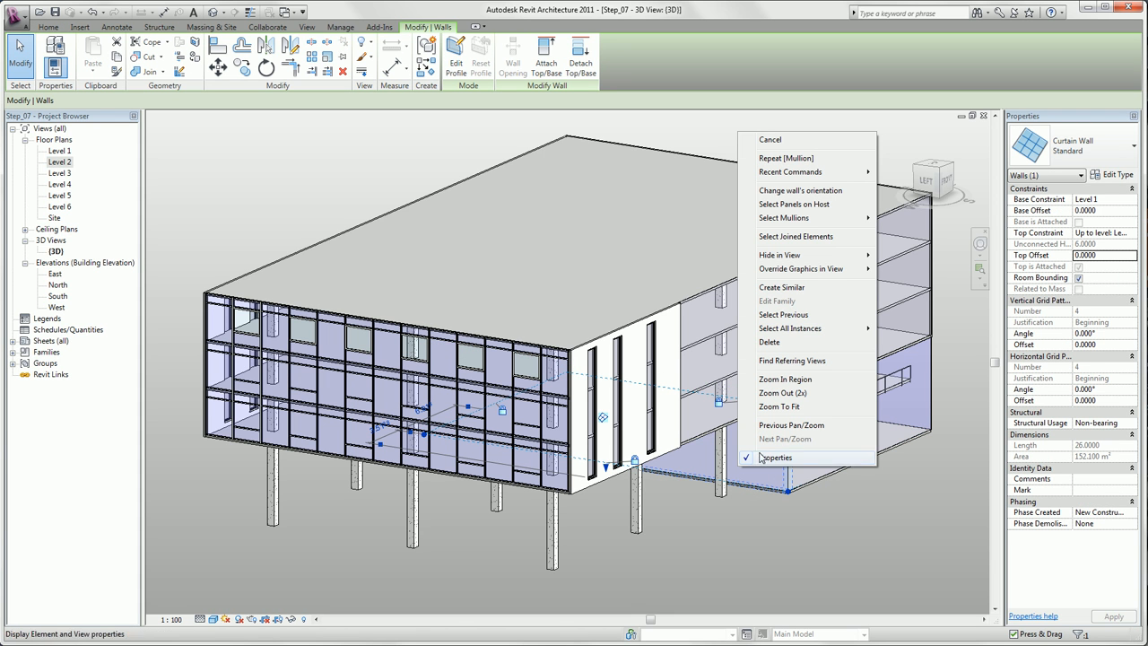
mouse_move(822, 337)
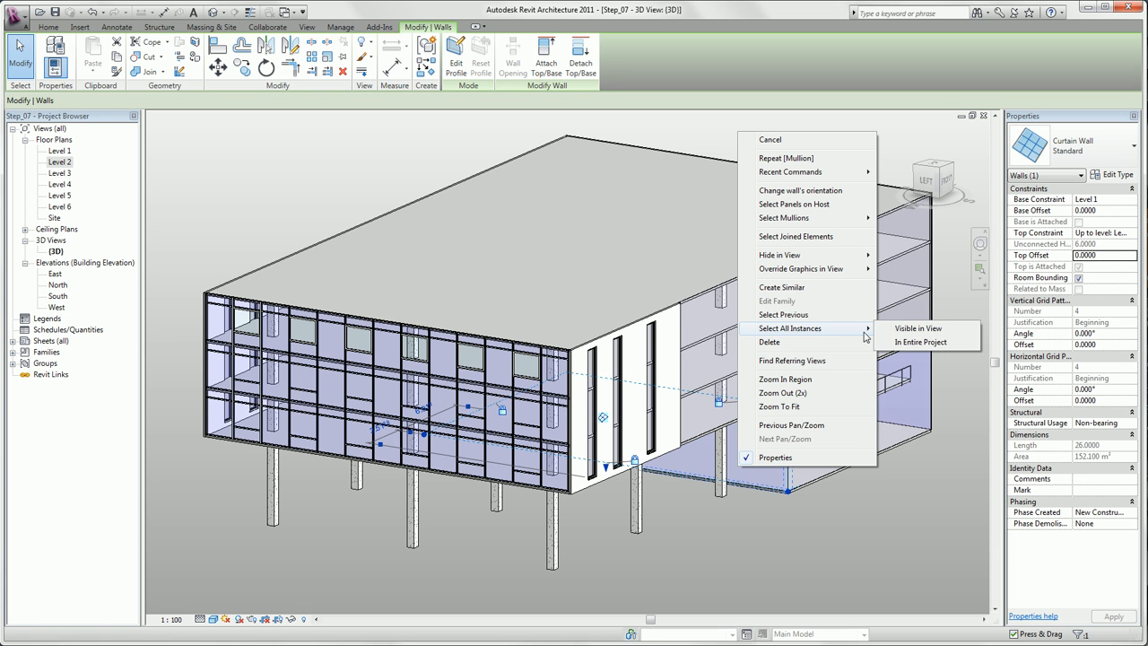
click(905, 344)
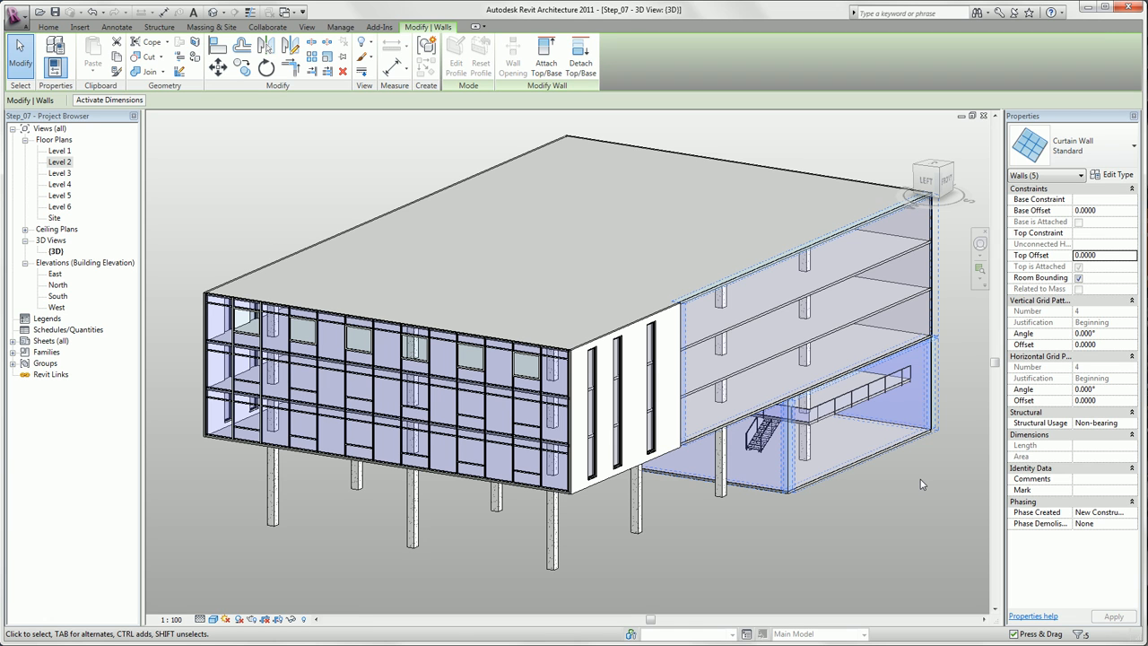
click(1073, 146)
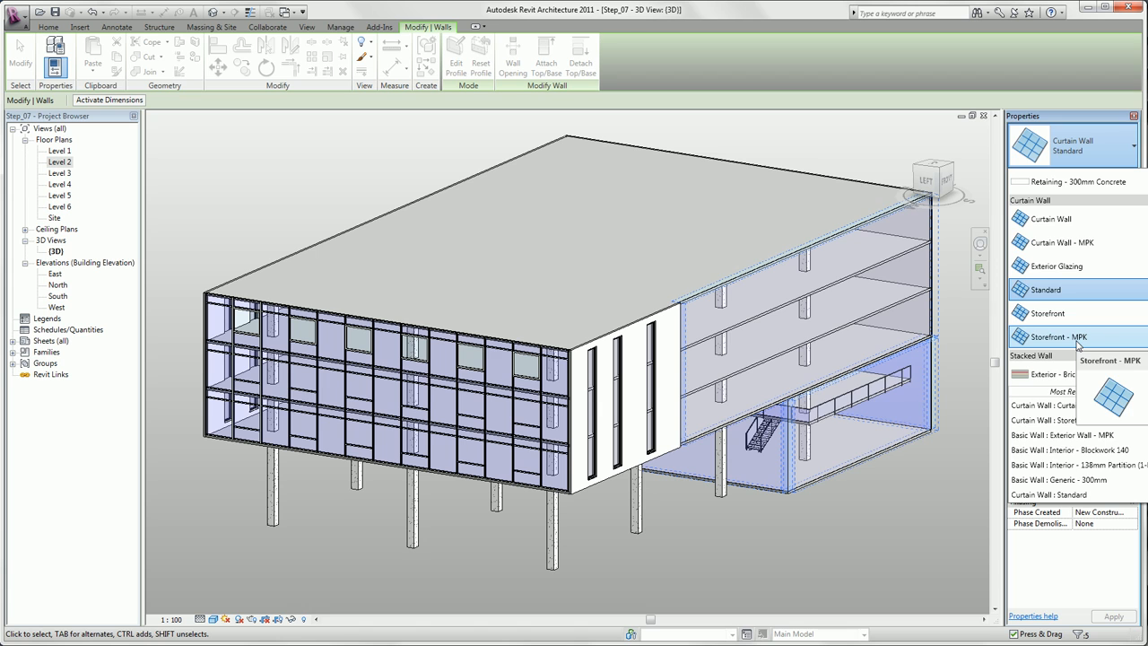
click(1077, 337)
click(899, 506)
Add a single-segment horizontal curtain grid at two-thirds height of the lower ground-floor storefront panel in front of the stairs, 2.00 above its base.
shift+middle_drag(899, 506, 853, 494)
scroll(792, 537, up, 3)
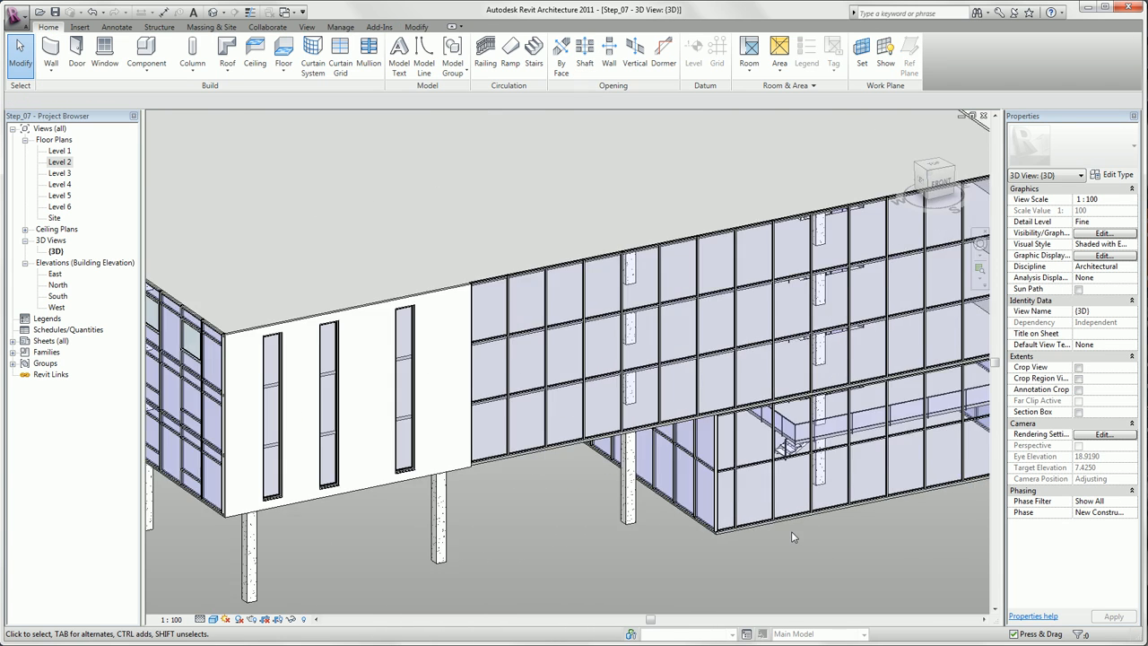
scroll(794, 534, up, 3)
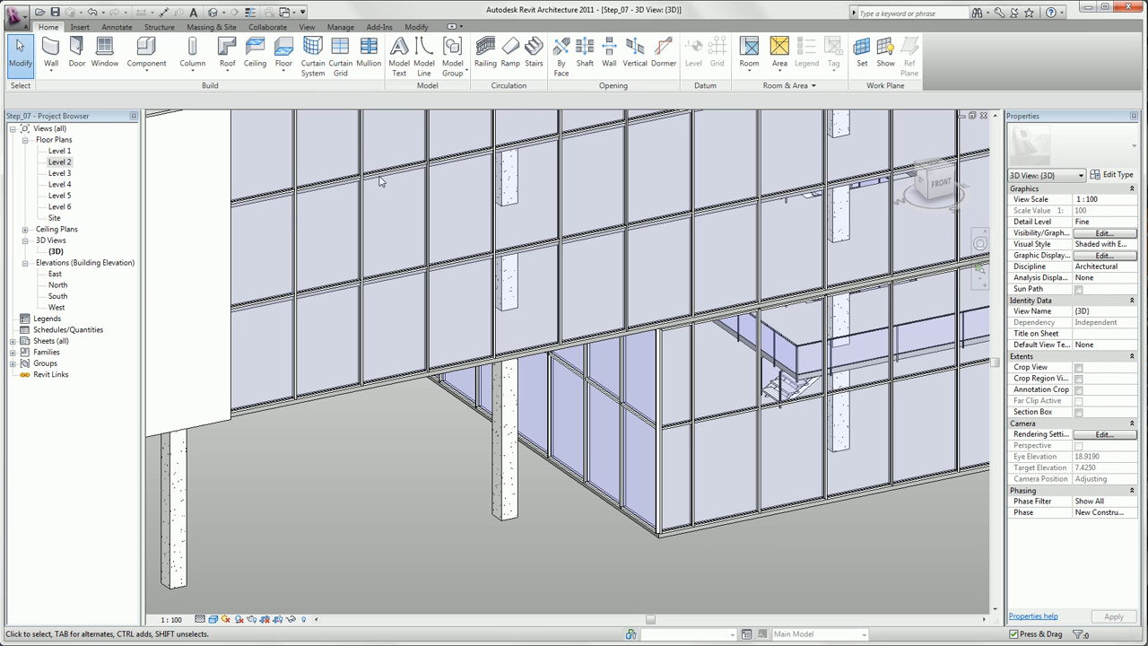
click(339, 55)
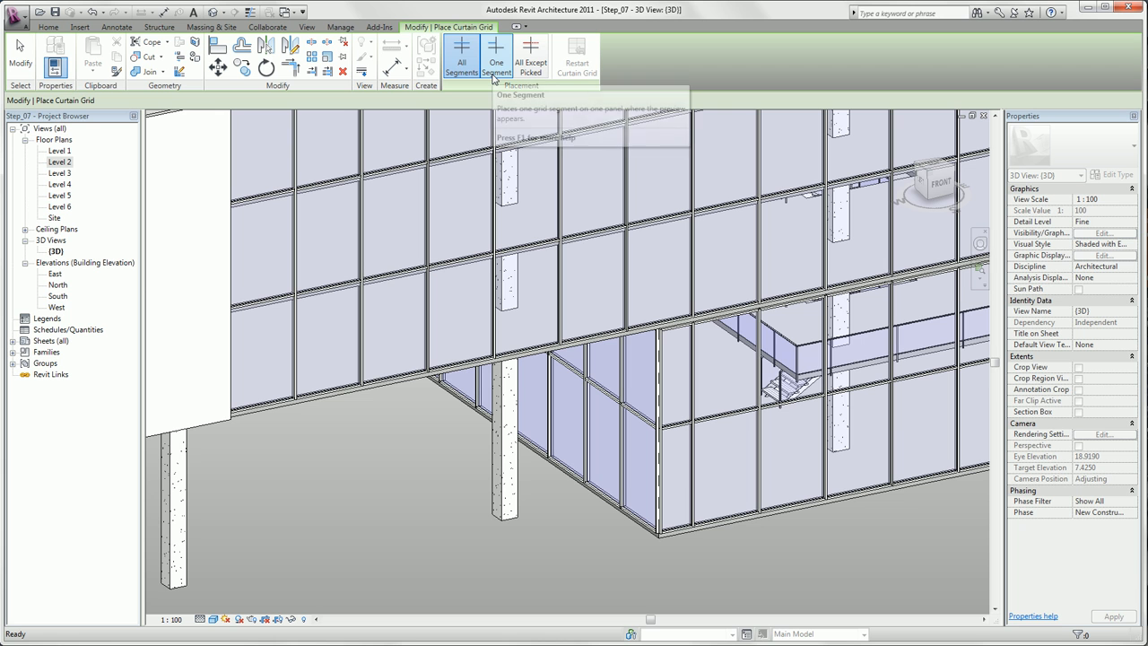
click(496, 70)
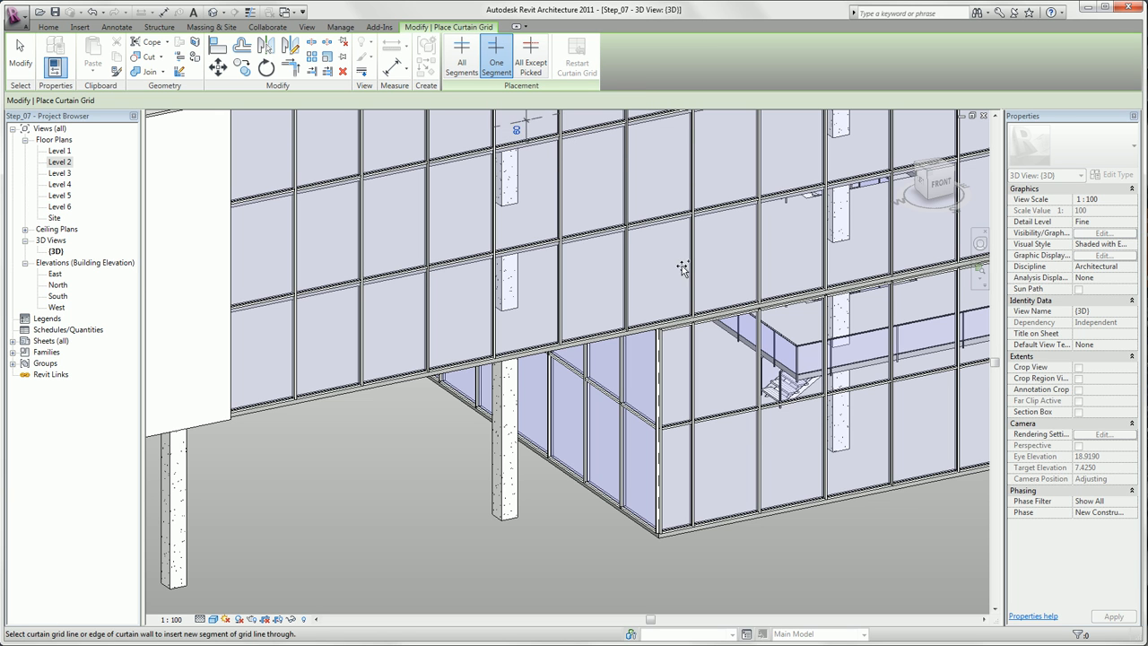
click(764, 434)
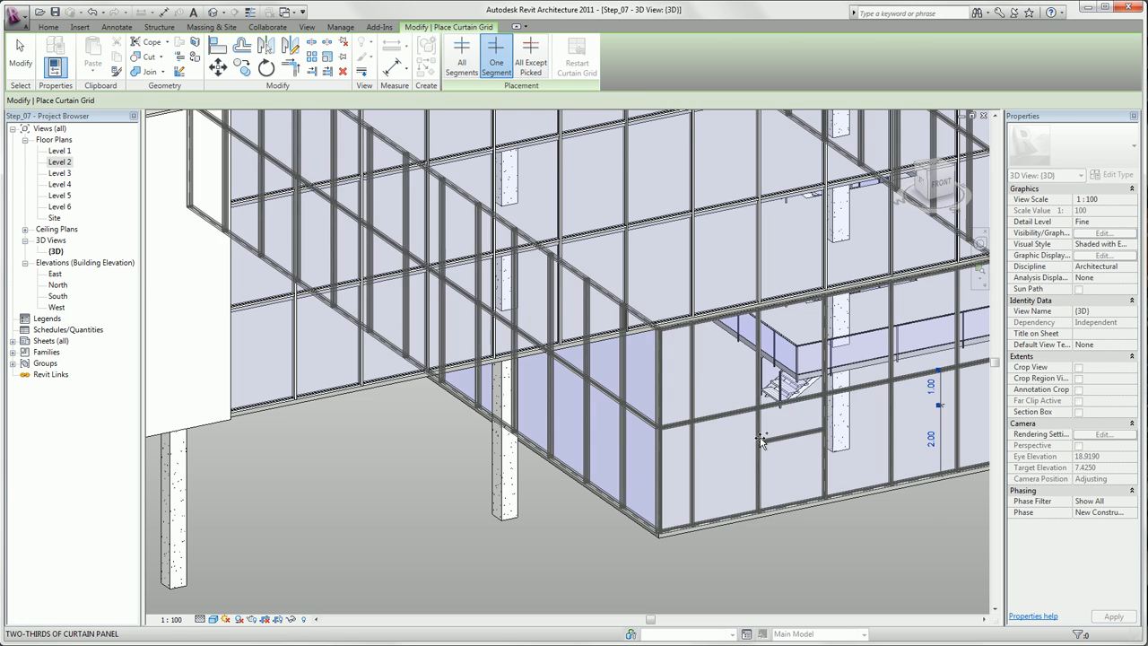
key(Escape)
Change the ground-floor glazing panel beneath the new grid segment to the M_Curtain Wall-Store Front-Dbl type Store Front Double Door and deselect it.
scroll(805, 529, up, 2)
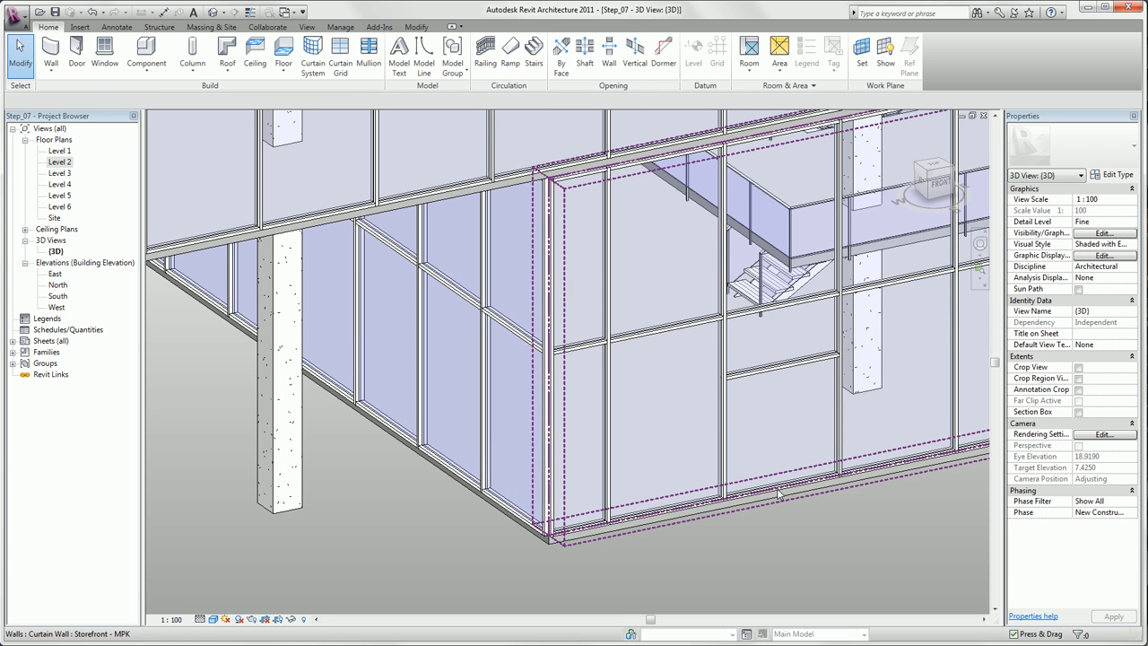
click(781, 492)
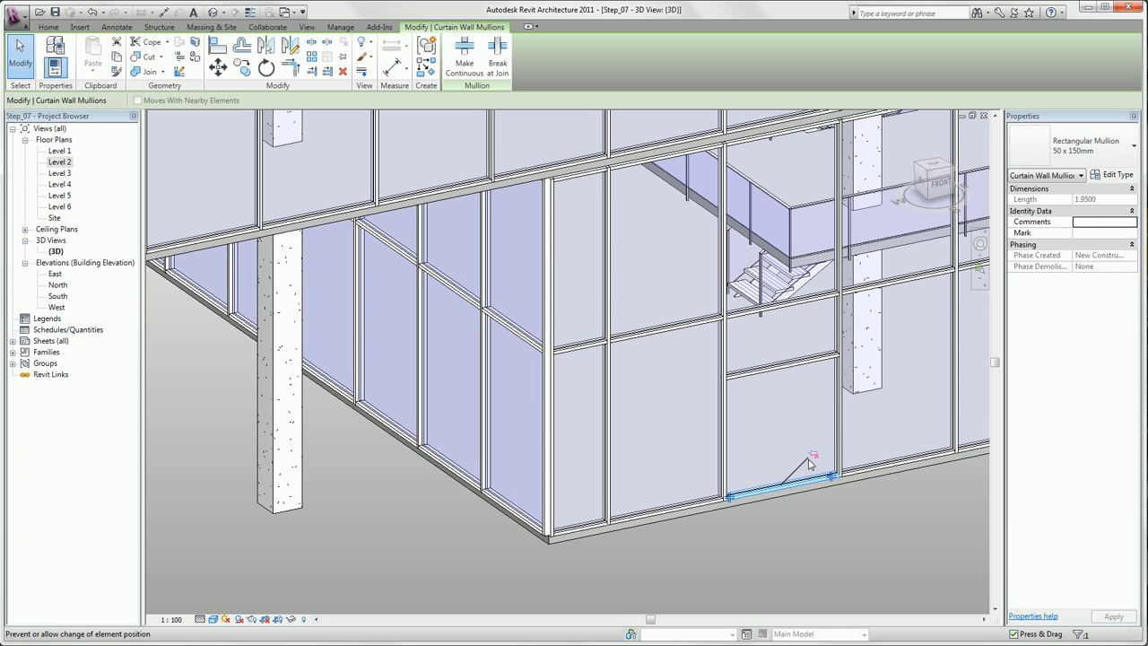
key(Escape)
key(Tab)
key(Tab)
key(Tab)
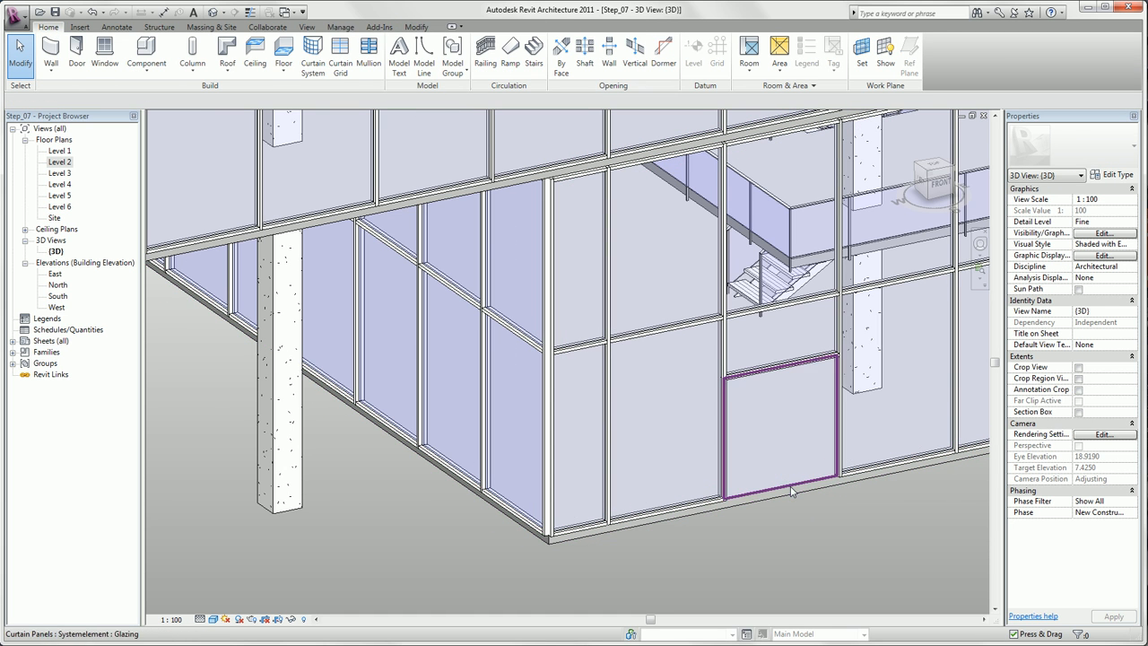
click(792, 489)
click(1077, 146)
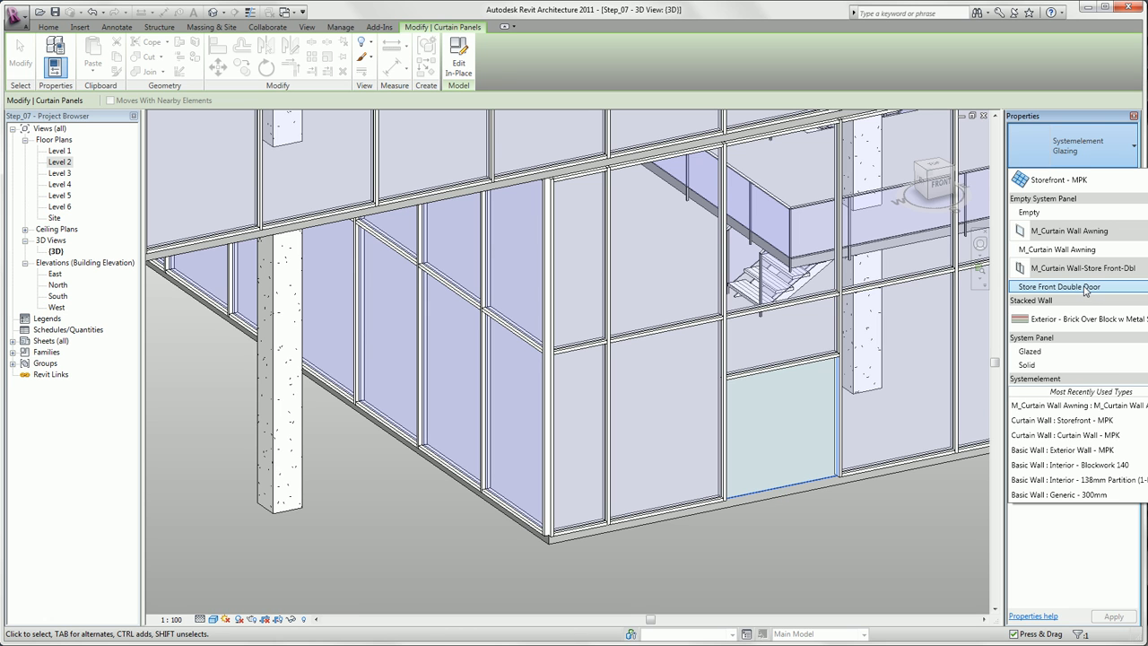
click(1084, 287)
click(911, 565)
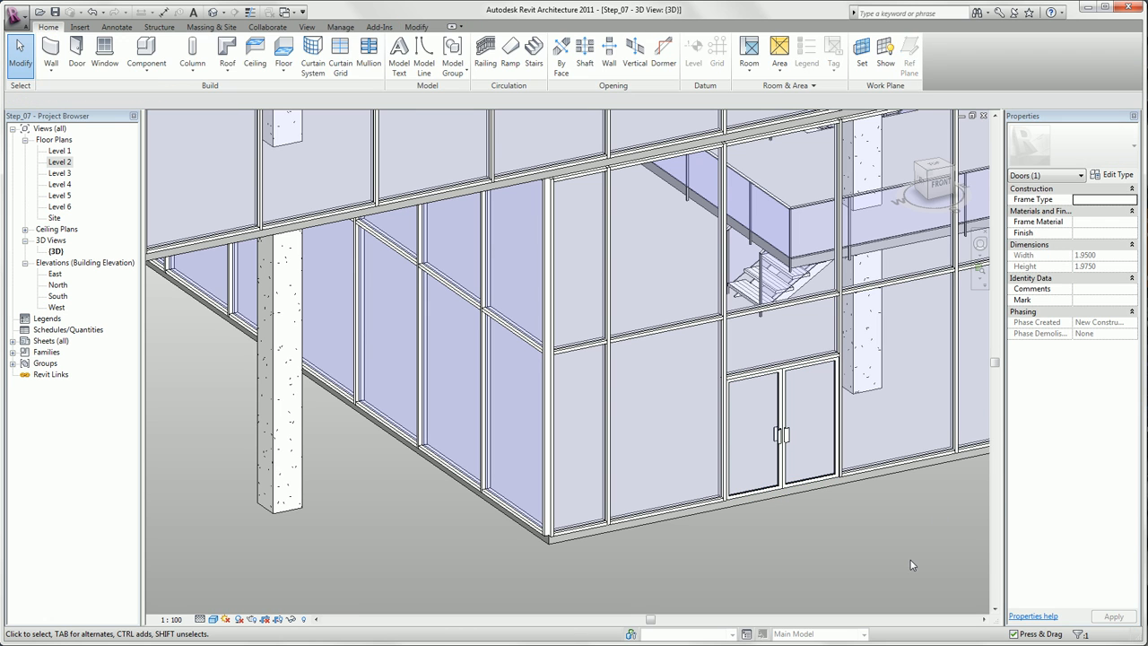